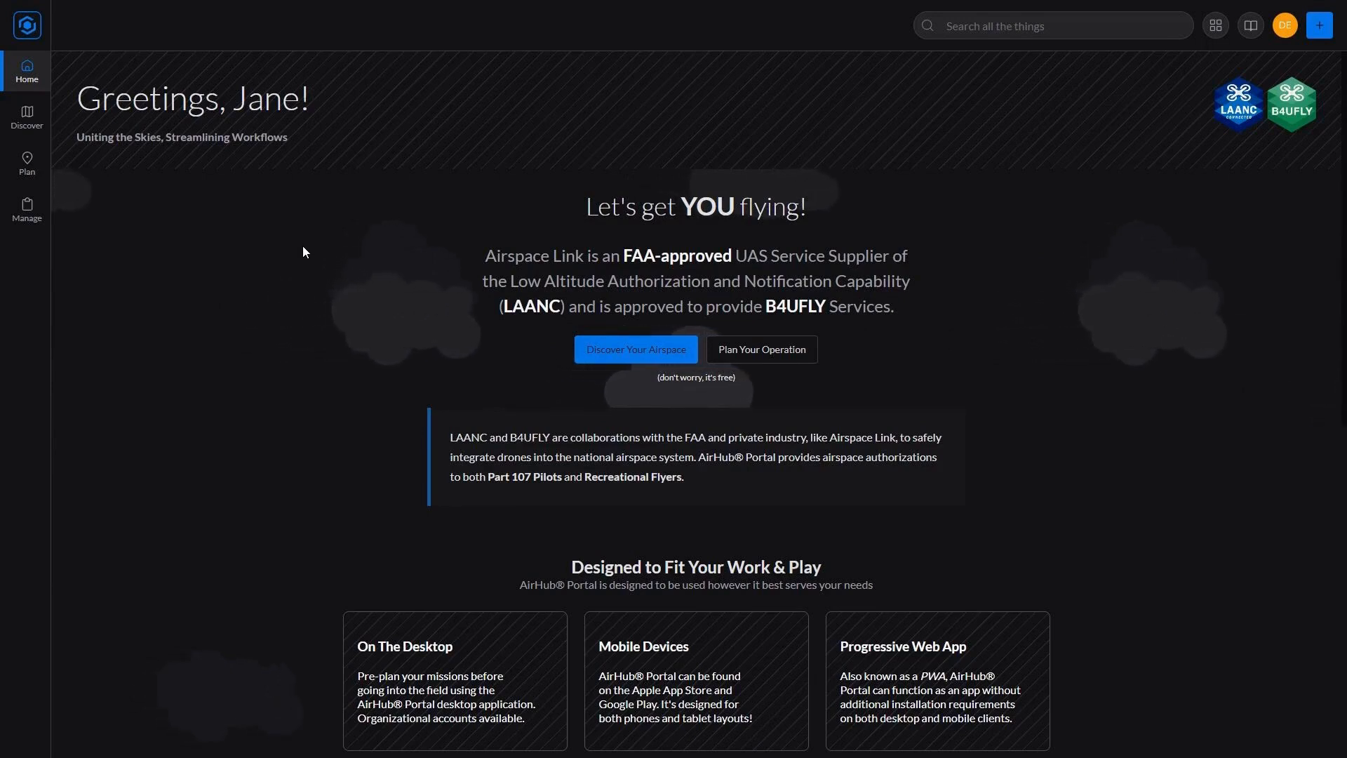
# Review the flight, certificate and permission details of the third-to-last user in the organization's user list
pyautogui.click(28, 209)
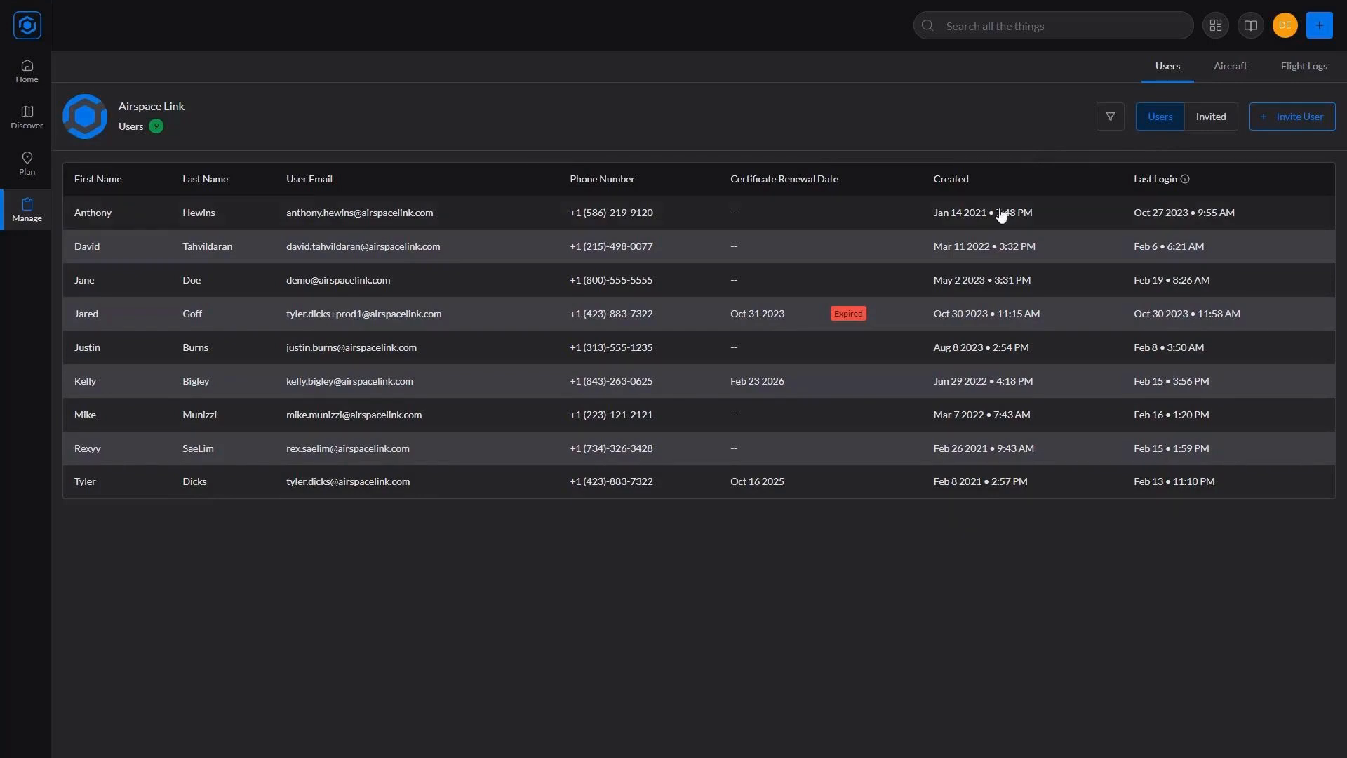
pyautogui.click(490, 429)
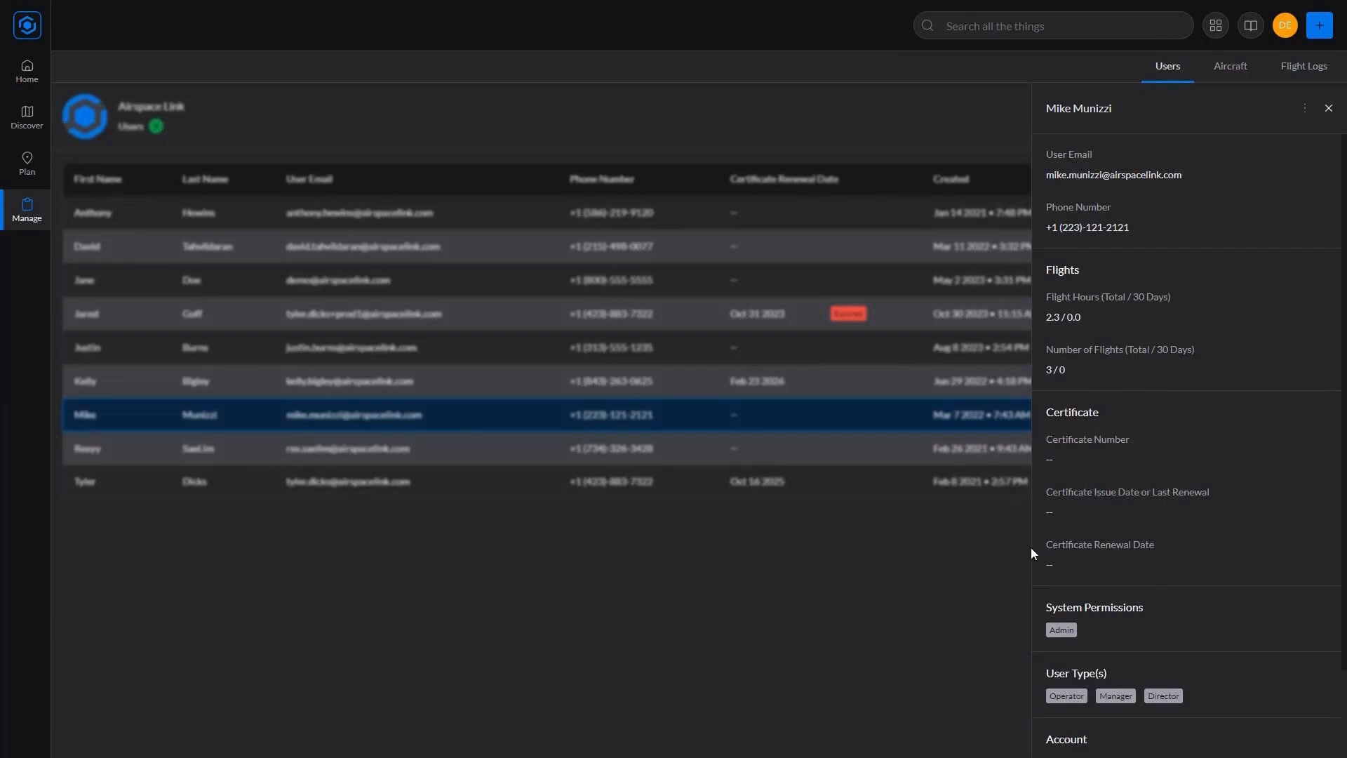
pyautogui.click(967, 553)
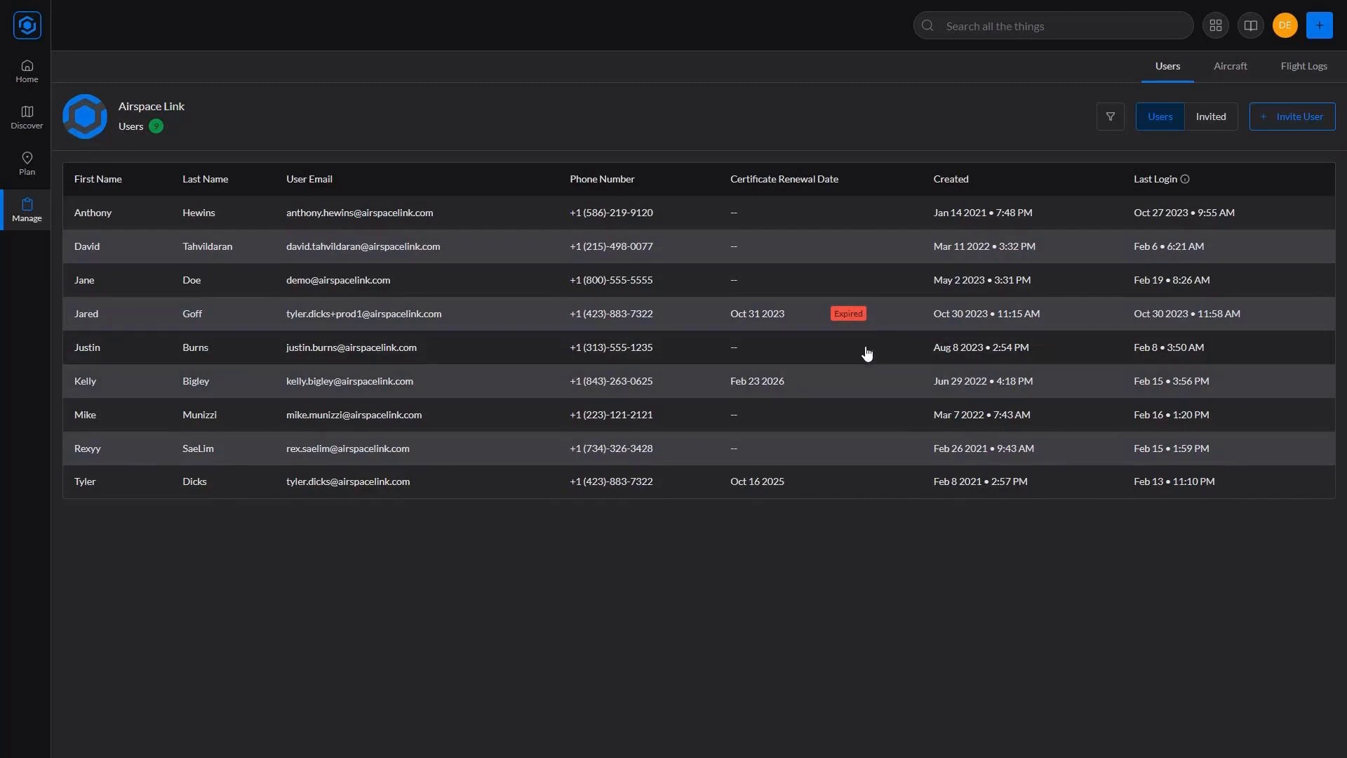
# Review the Skydio X10's status, registration, Remote ID and flight details in the aircraft list
pyautogui.click(1228, 78)
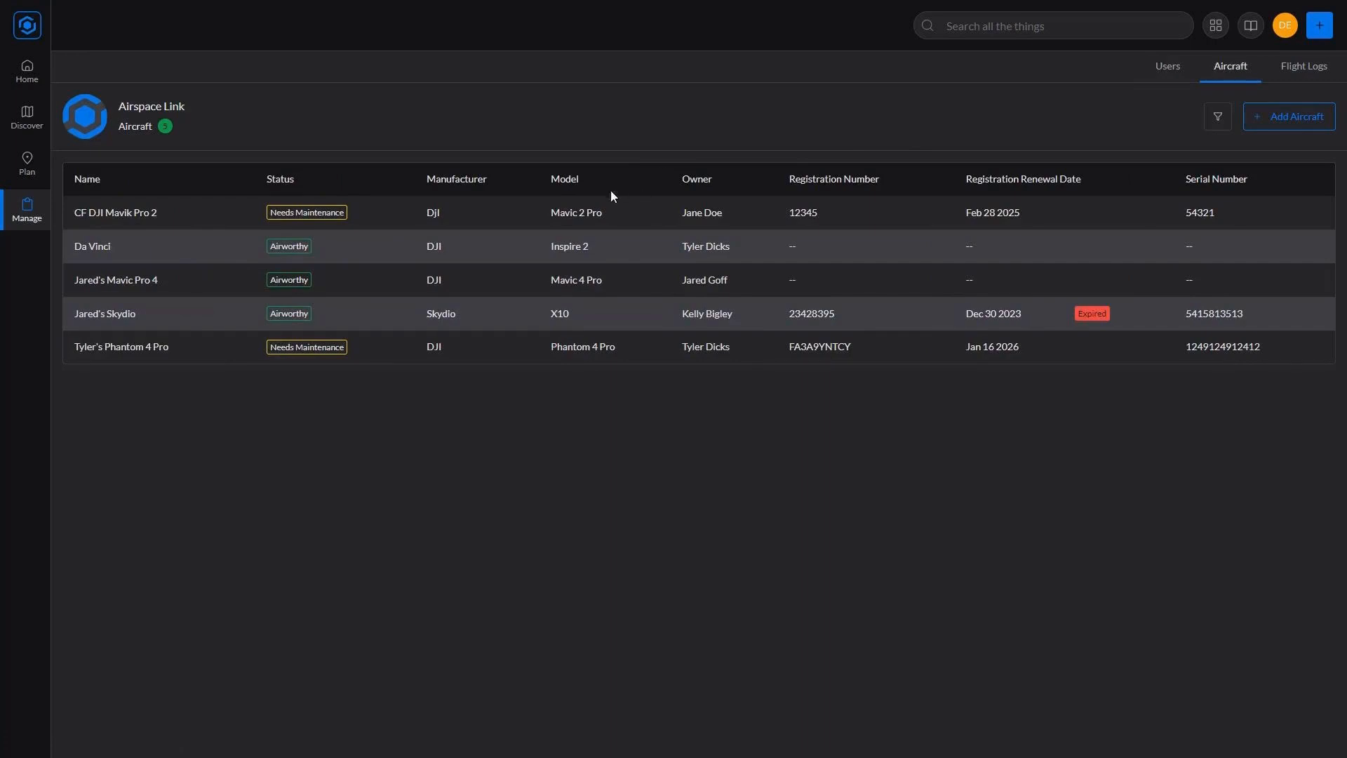
pyautogui.click(484, 327)
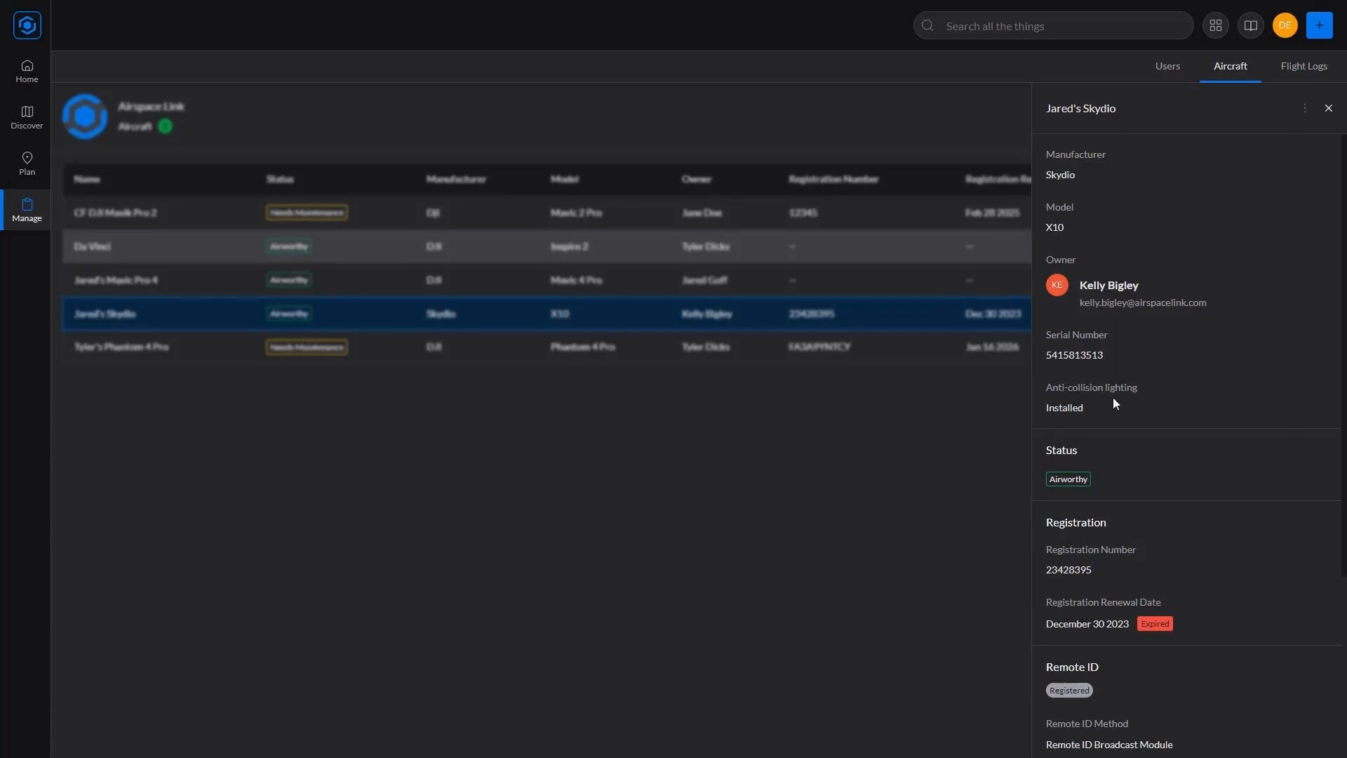
pyautogui.scroll(-2, 1115, 404)
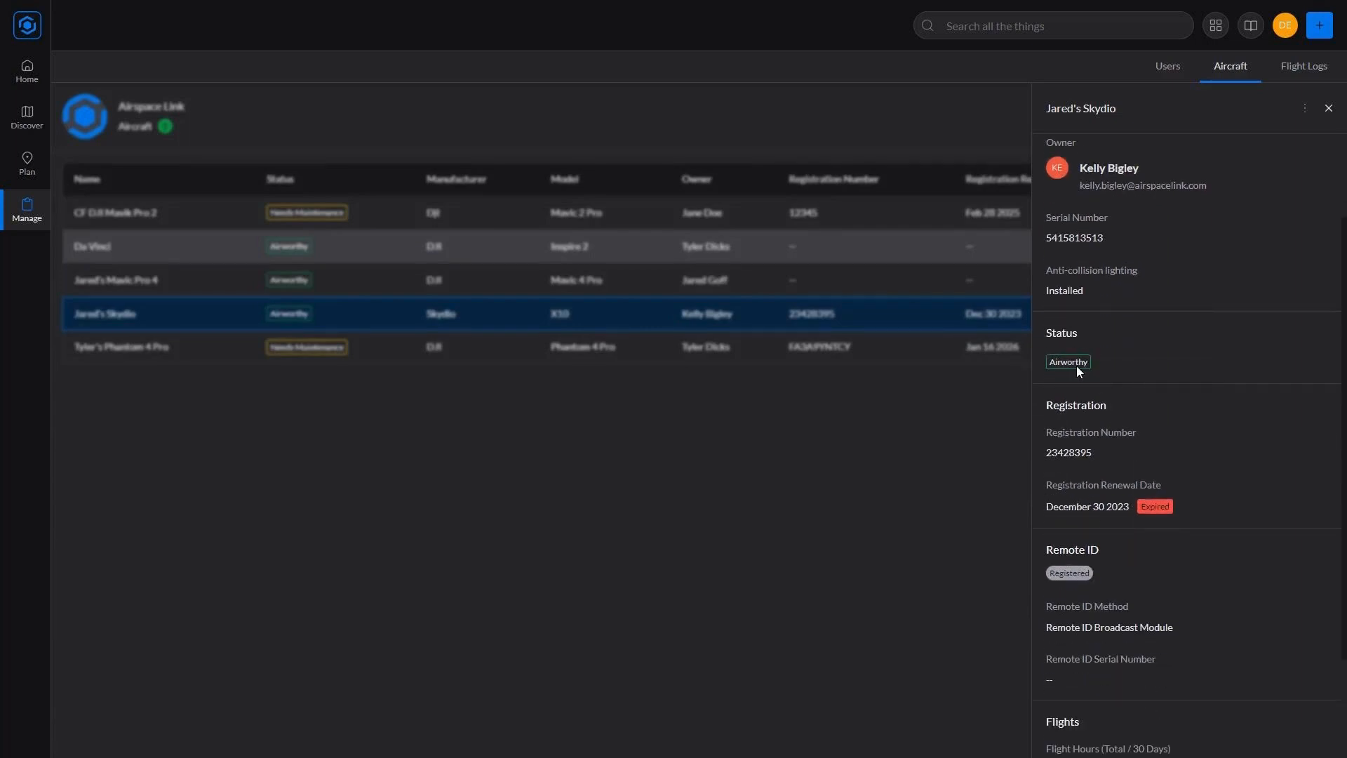
pyautogui.scroll(-2, 1106, 495)
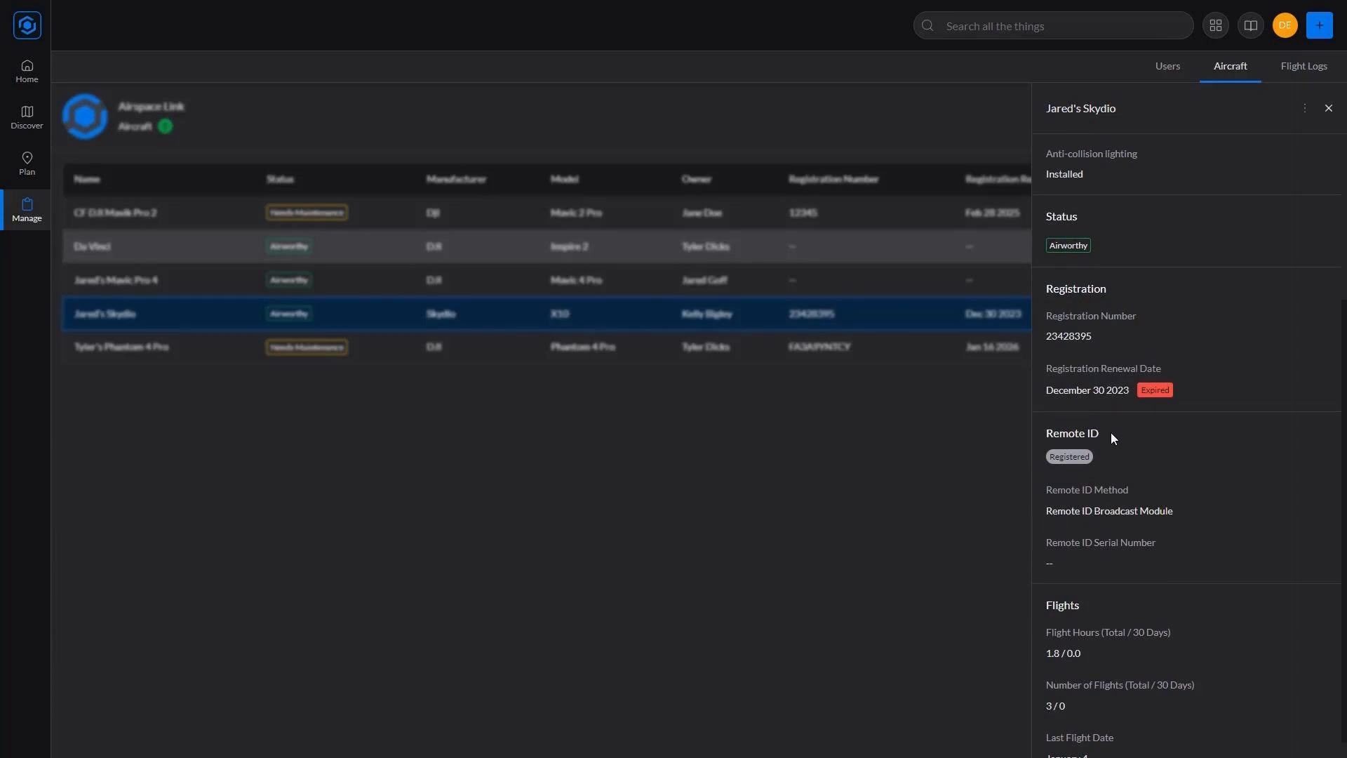
pyautogui.scroll(-1, 1080, 532)
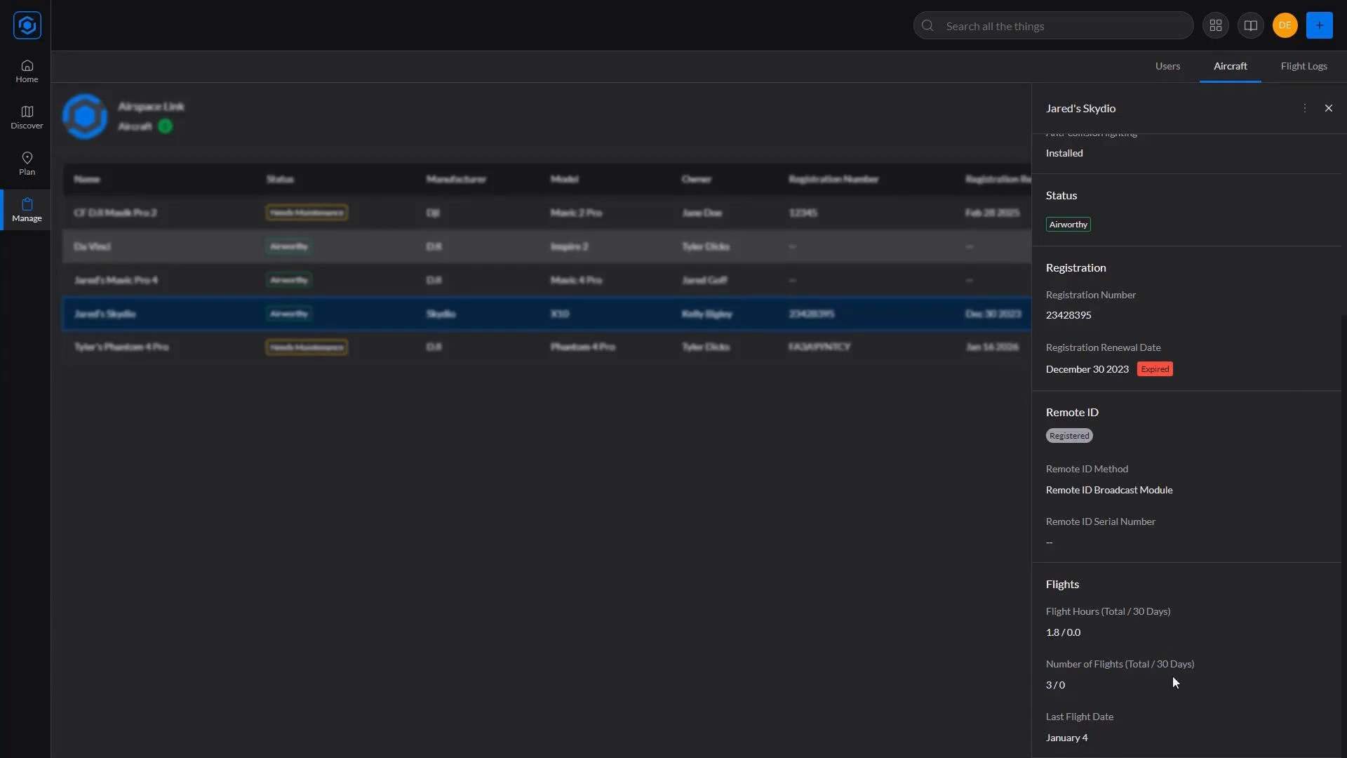
pyautogui.scroll(4, 1167, 674)
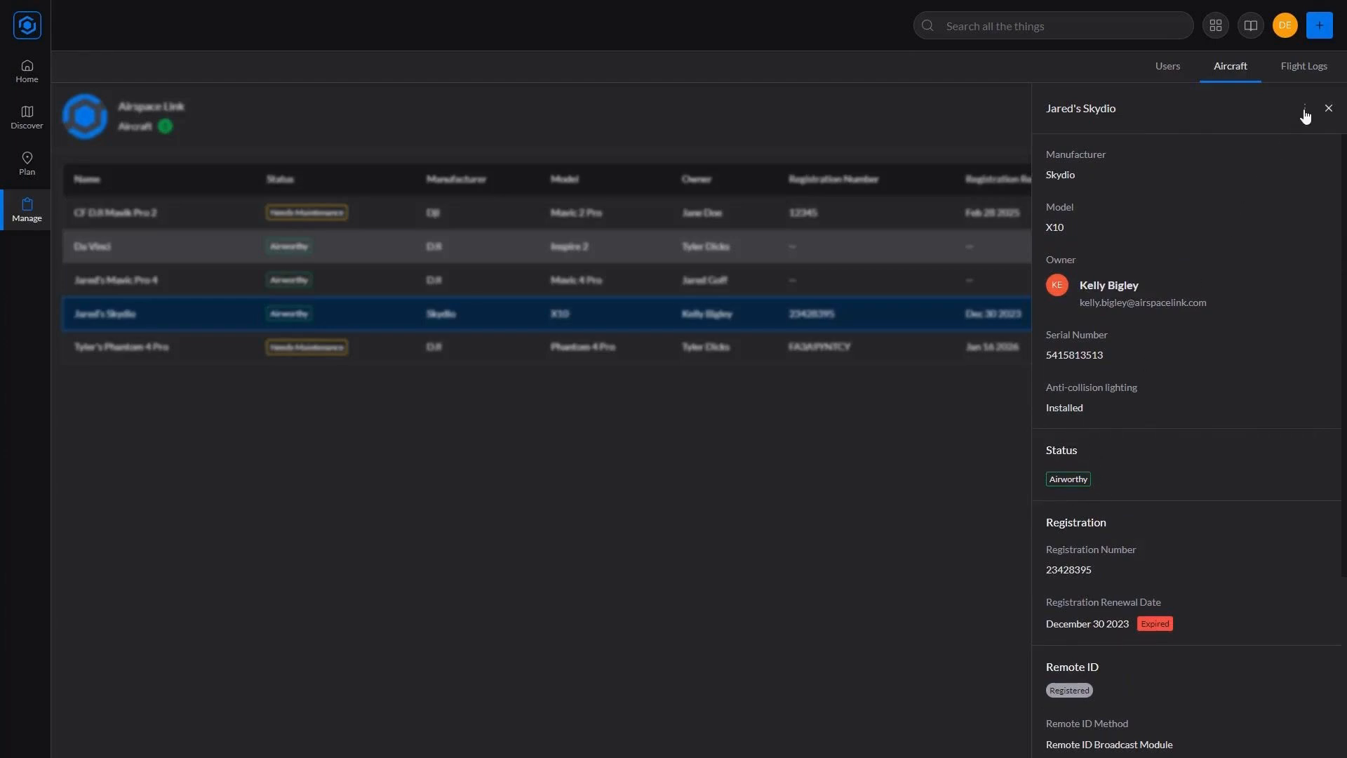
# Edit the Skydio X10, set its status to Needs Maintenance and save the aircraft
pyautogui.click(1245, 144)
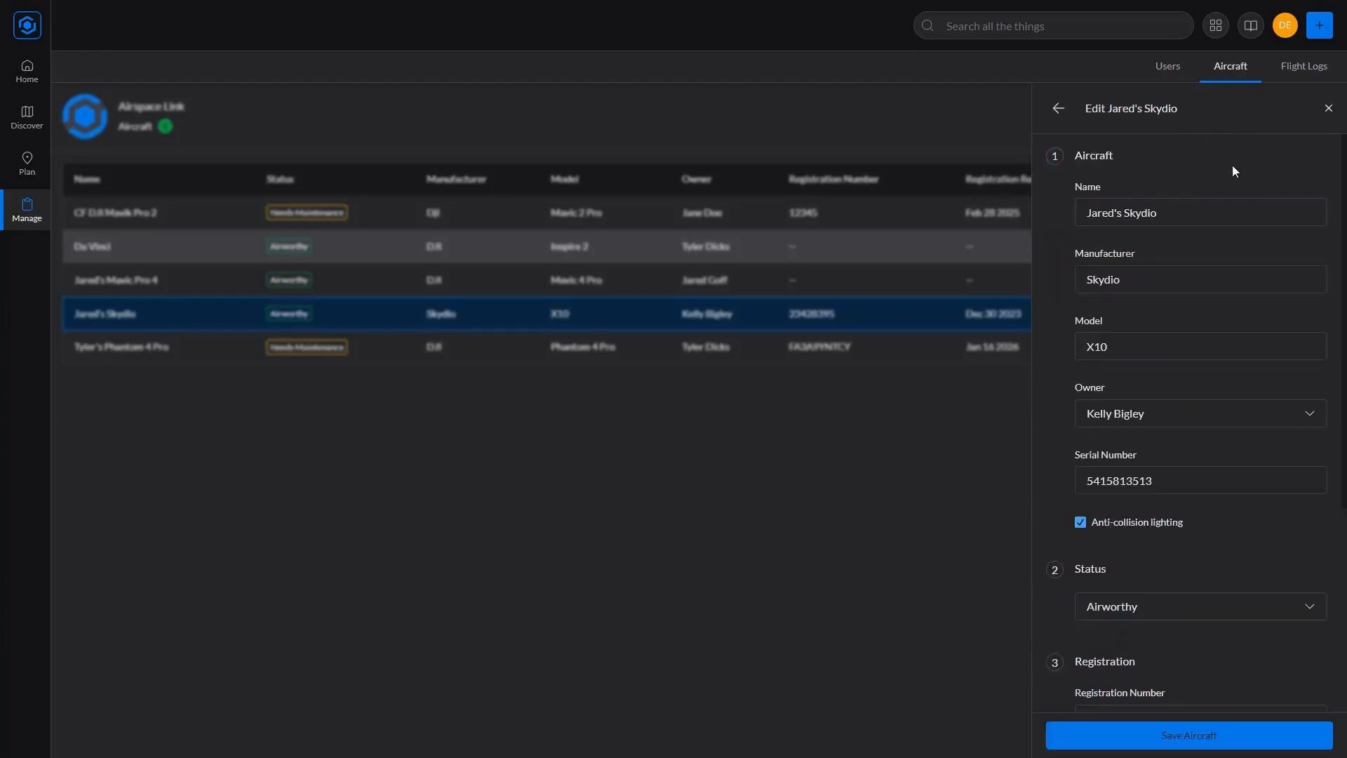
pyautogui.scroll(-2, 1184, 483)
pyautogui.click(1166, 491)
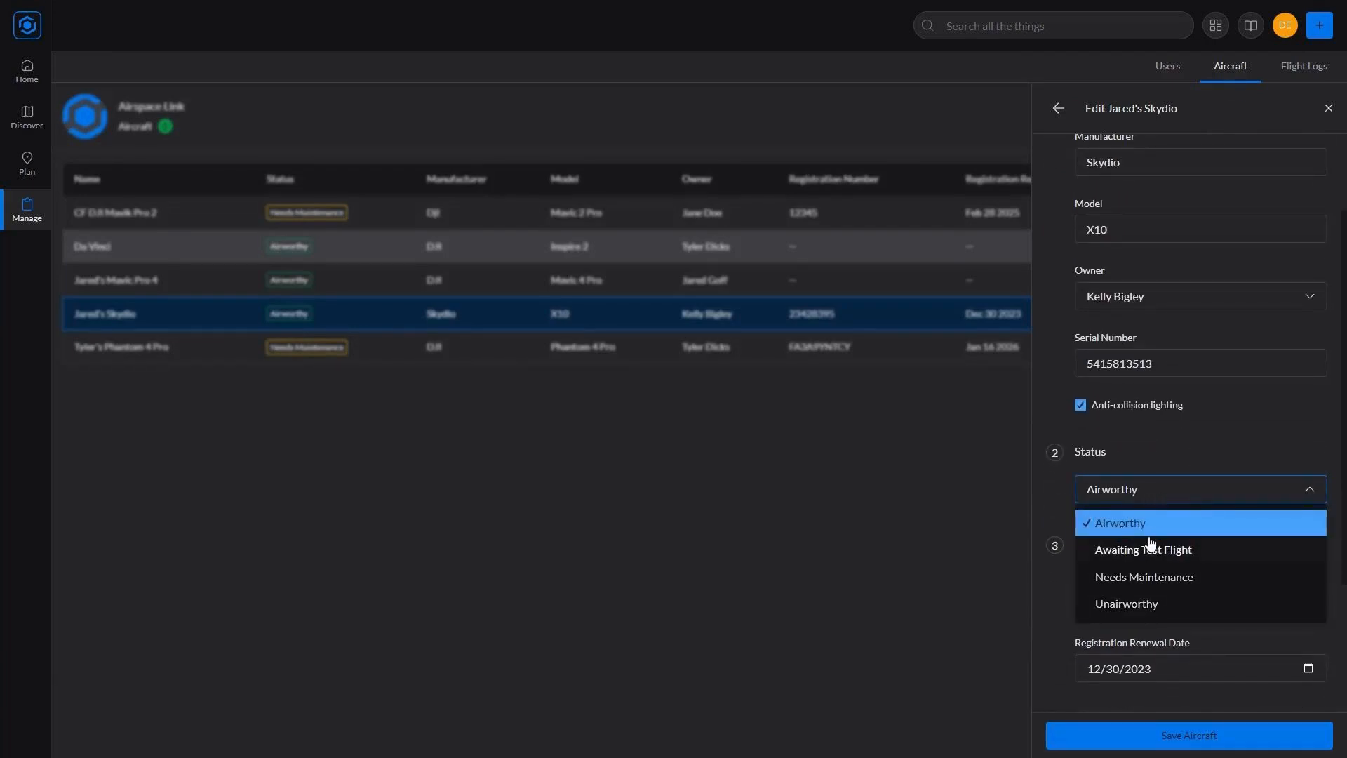
pyautogui.click(1130, 578)
pyautogui.click(1225, 738)
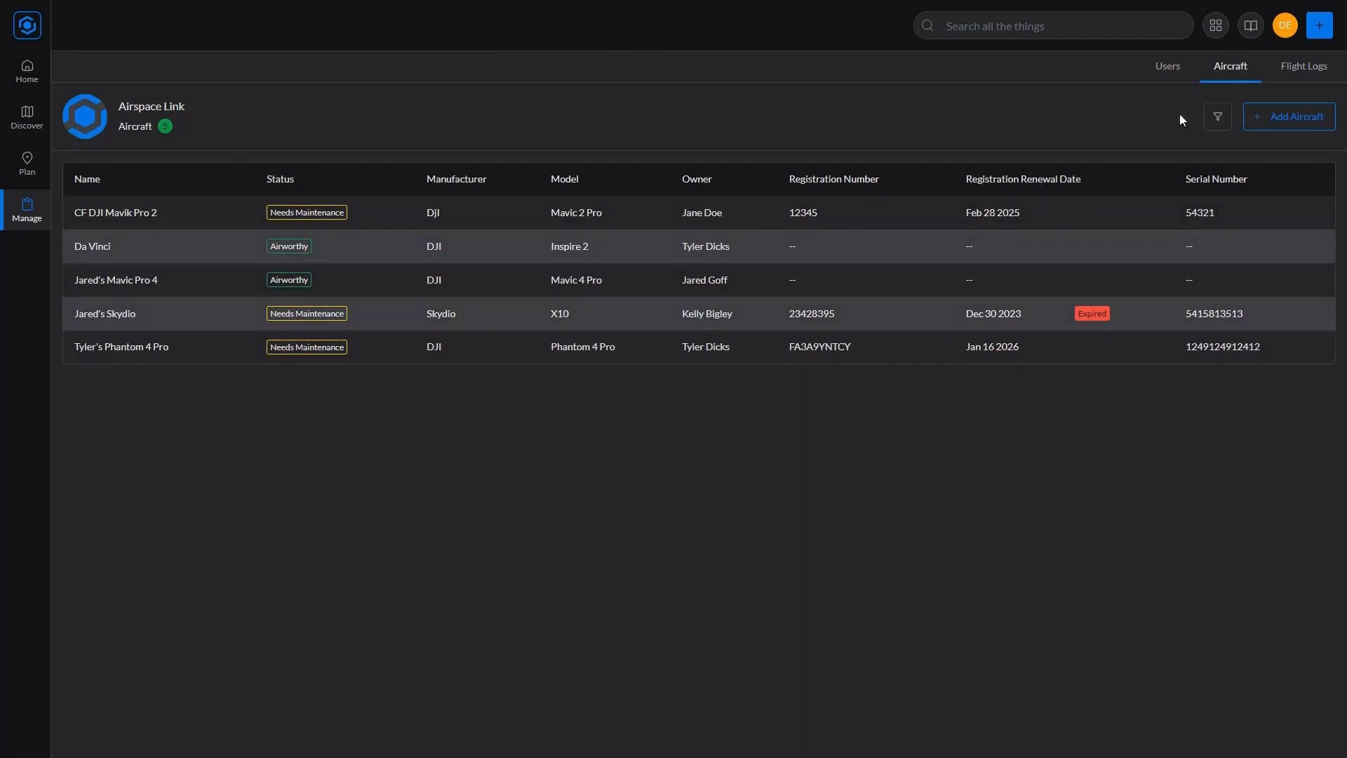
# Start a new flight log entry and fill it from the first operation plan, created 24-01-04
pyautogui.click(1321, 70)
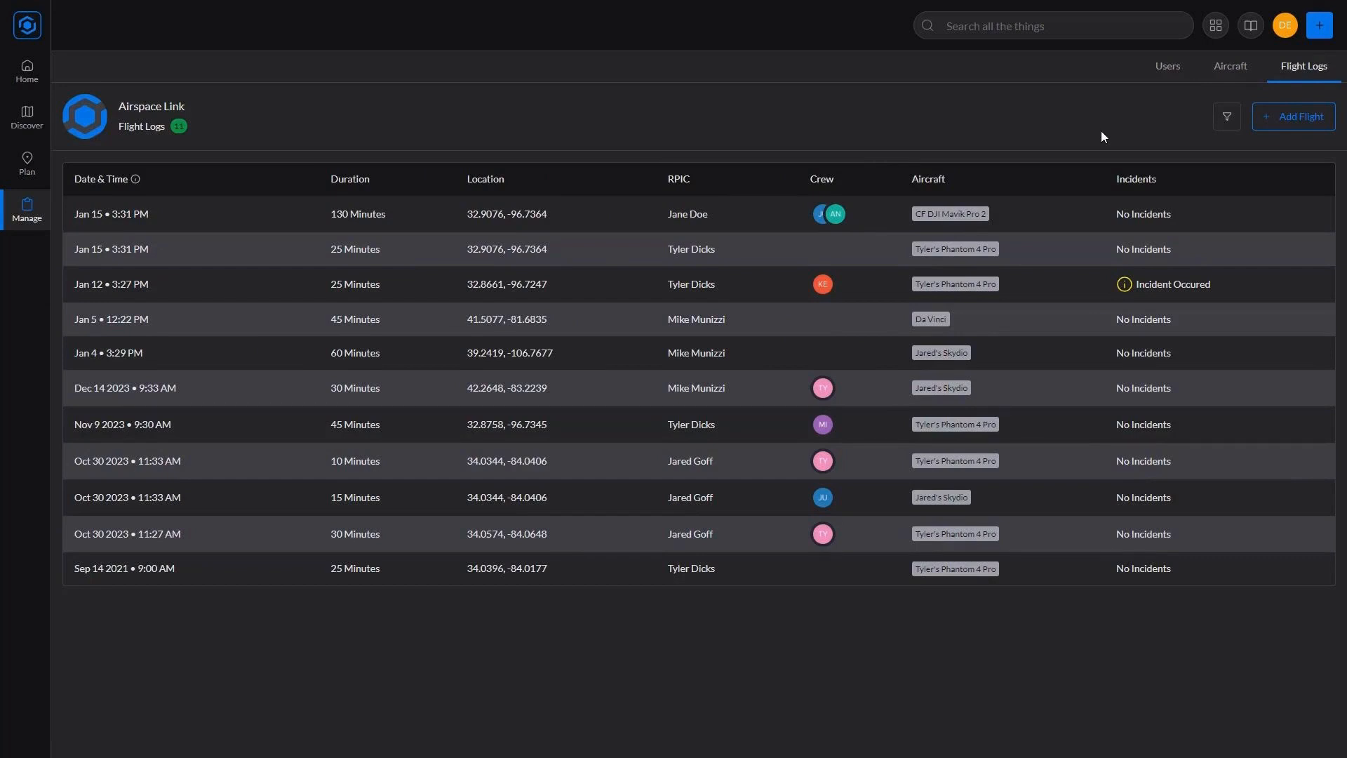
pyautogui.click(1228, 125)
pyautogui.click(1298, 126)
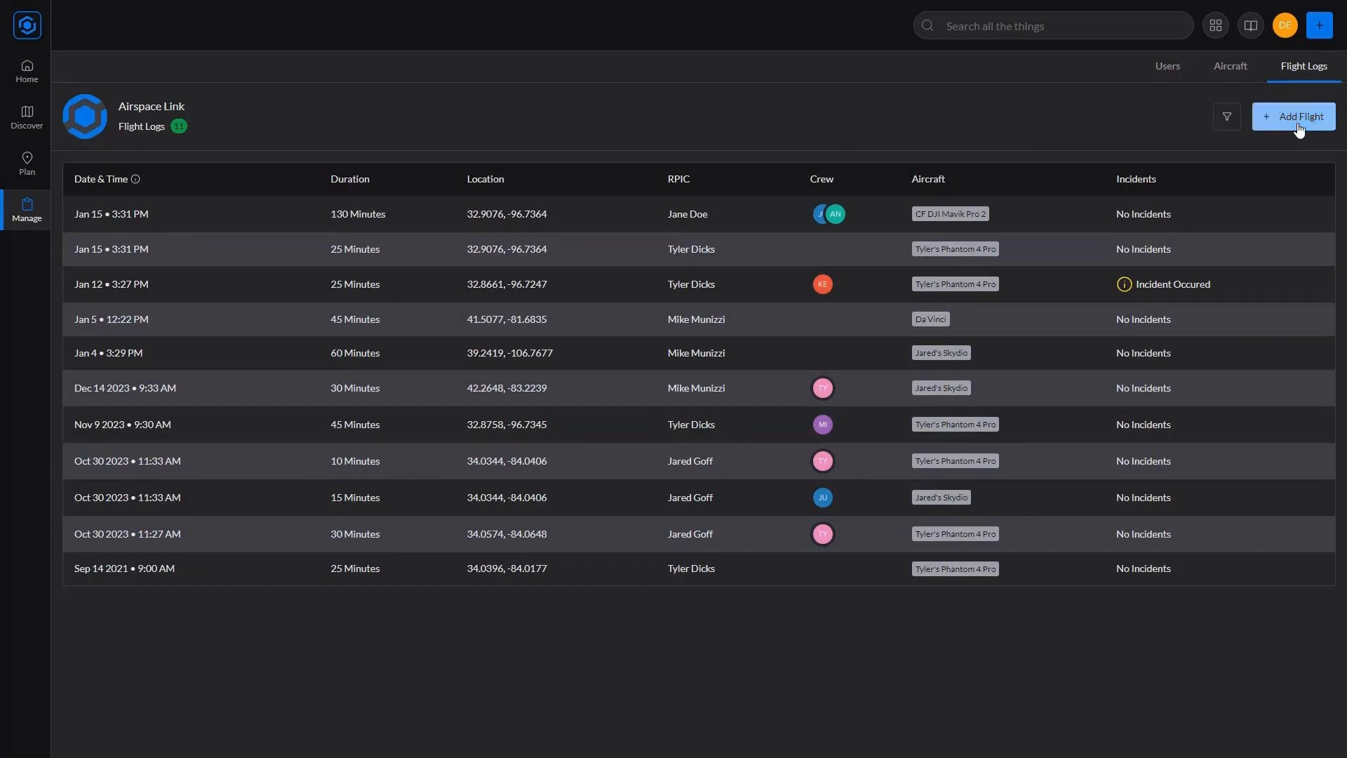
pyautogui.click(1146, 217)
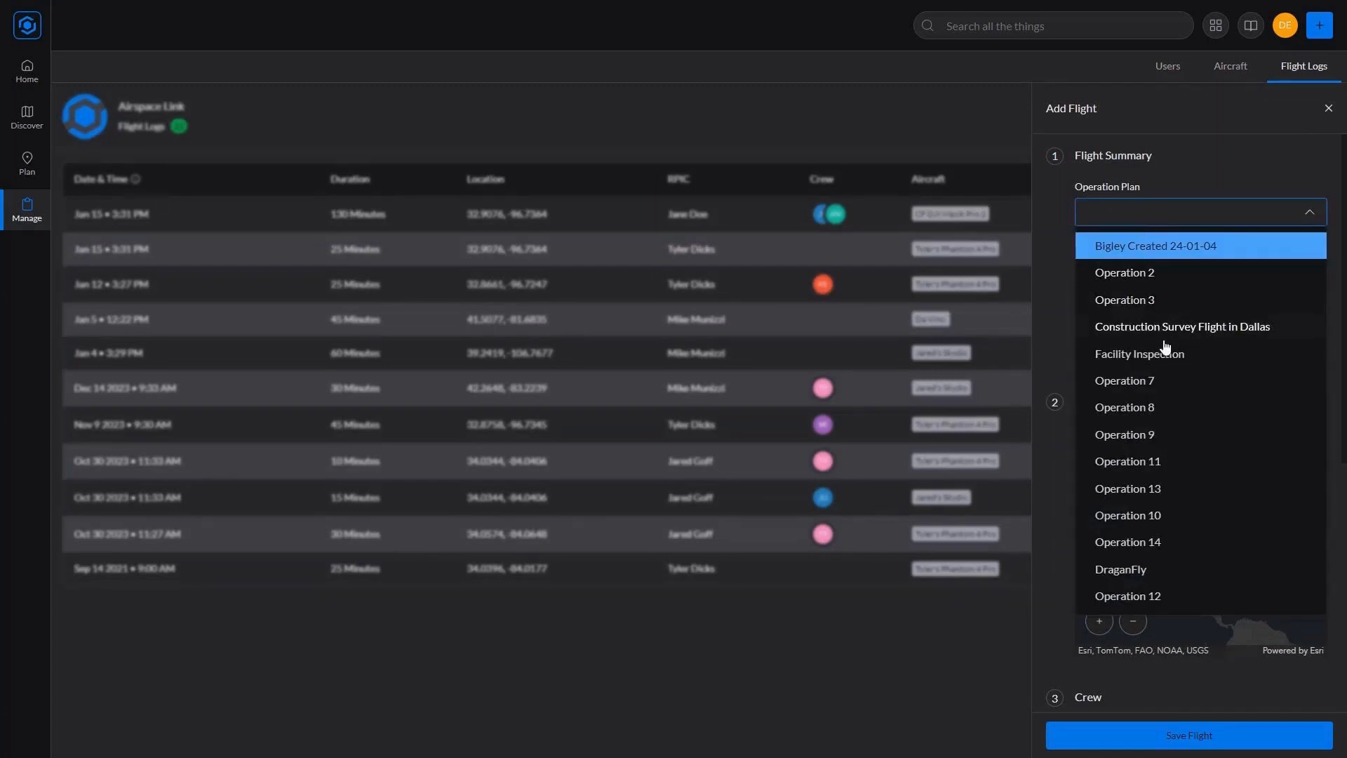
pyautogui.click(1170, 247)
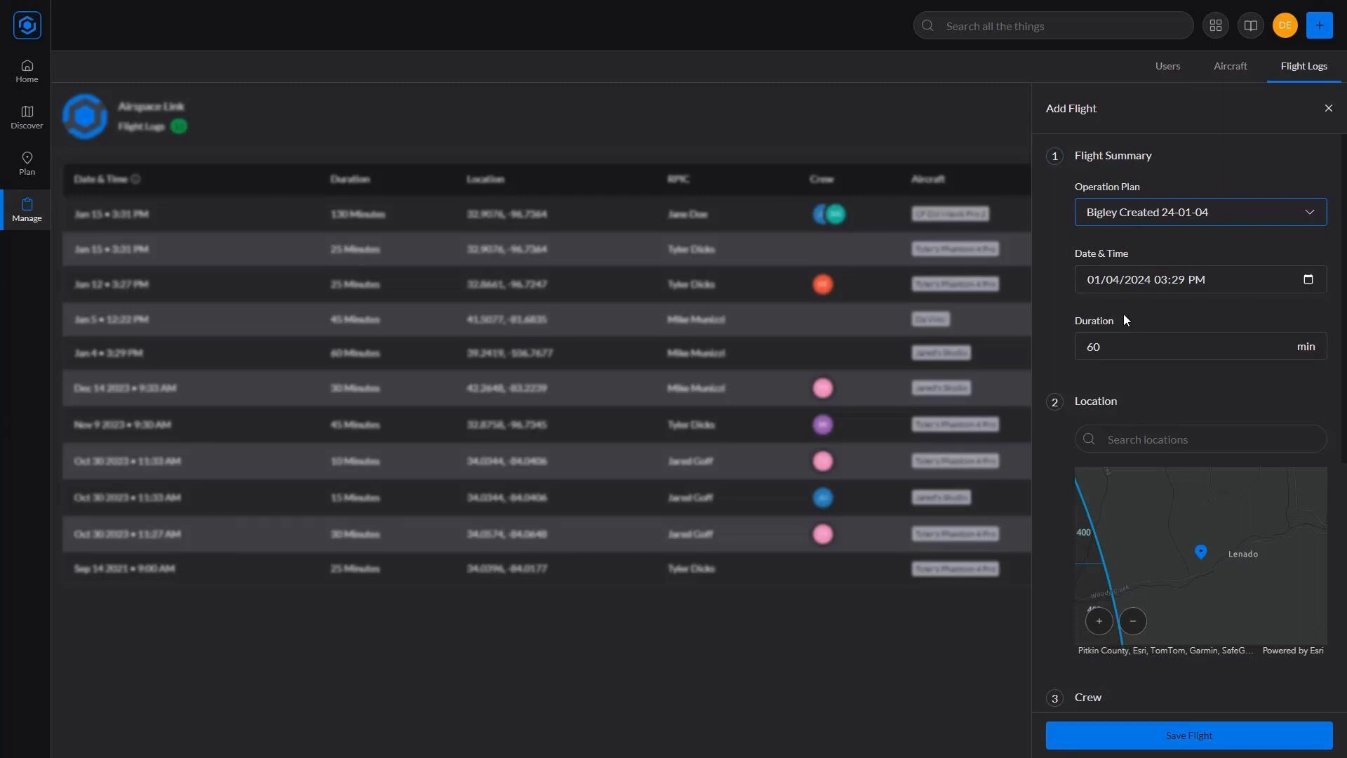
# Set the flight's date to 02/04/2024 and its duration to 30 minutes
pyautogui.press('Tab')
pyautogui.press('Tab')
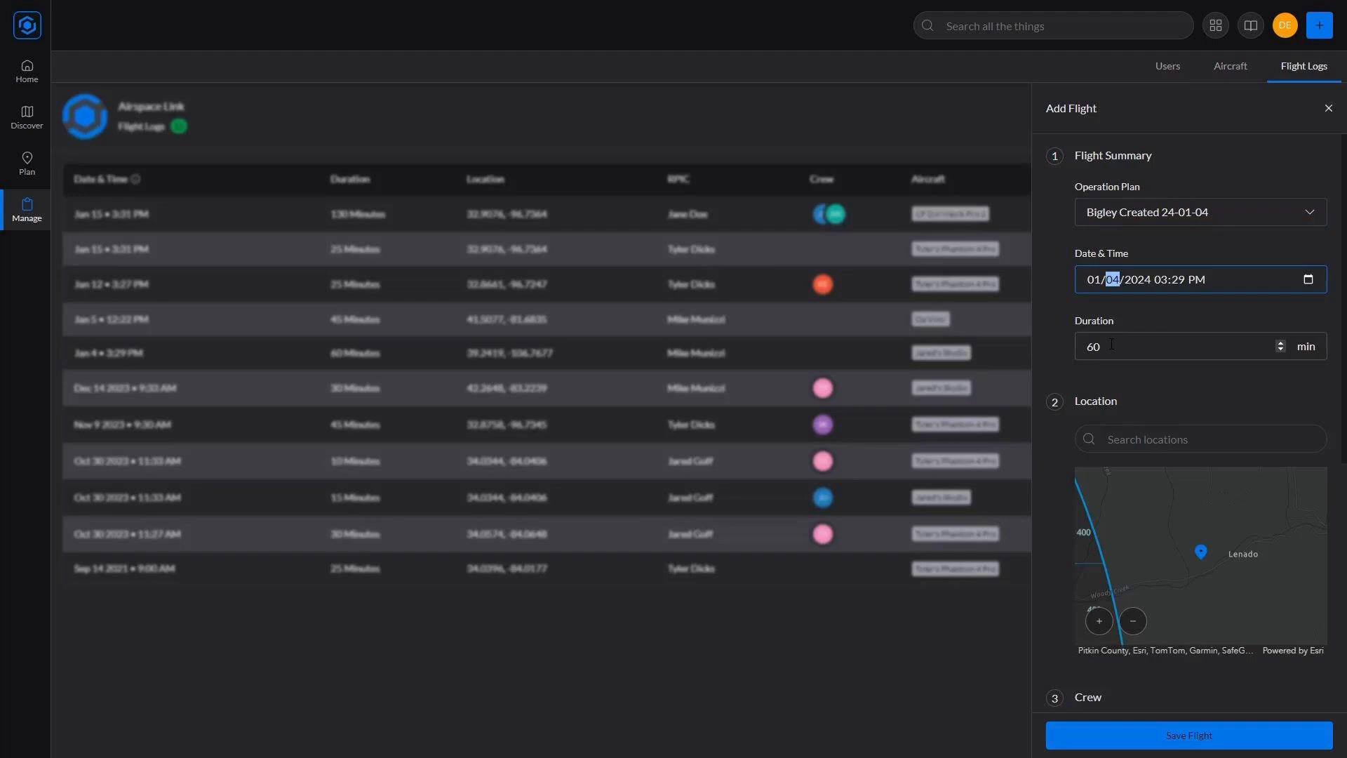
pyautogui.hotkey('shift', 'Tab')
pyautogui.write('02')
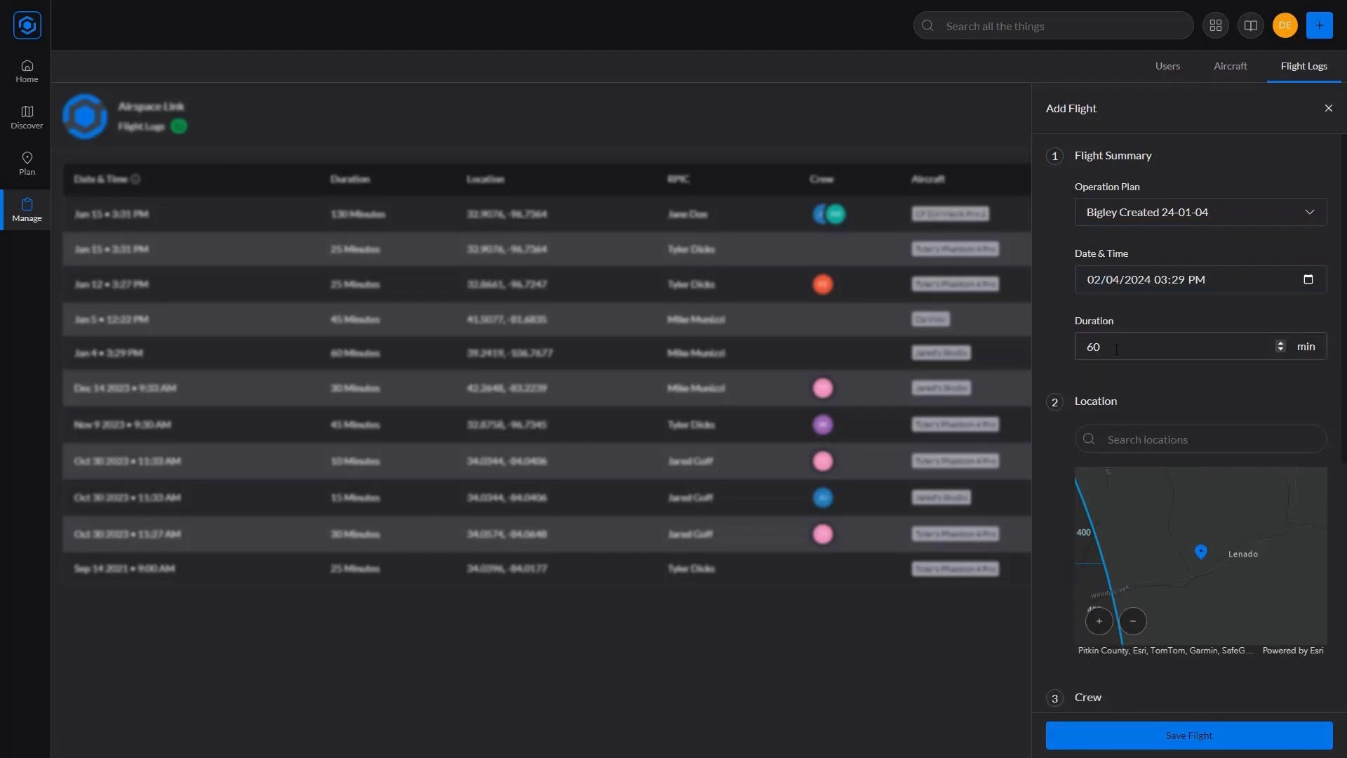
pyautogui.click(1116, 347)
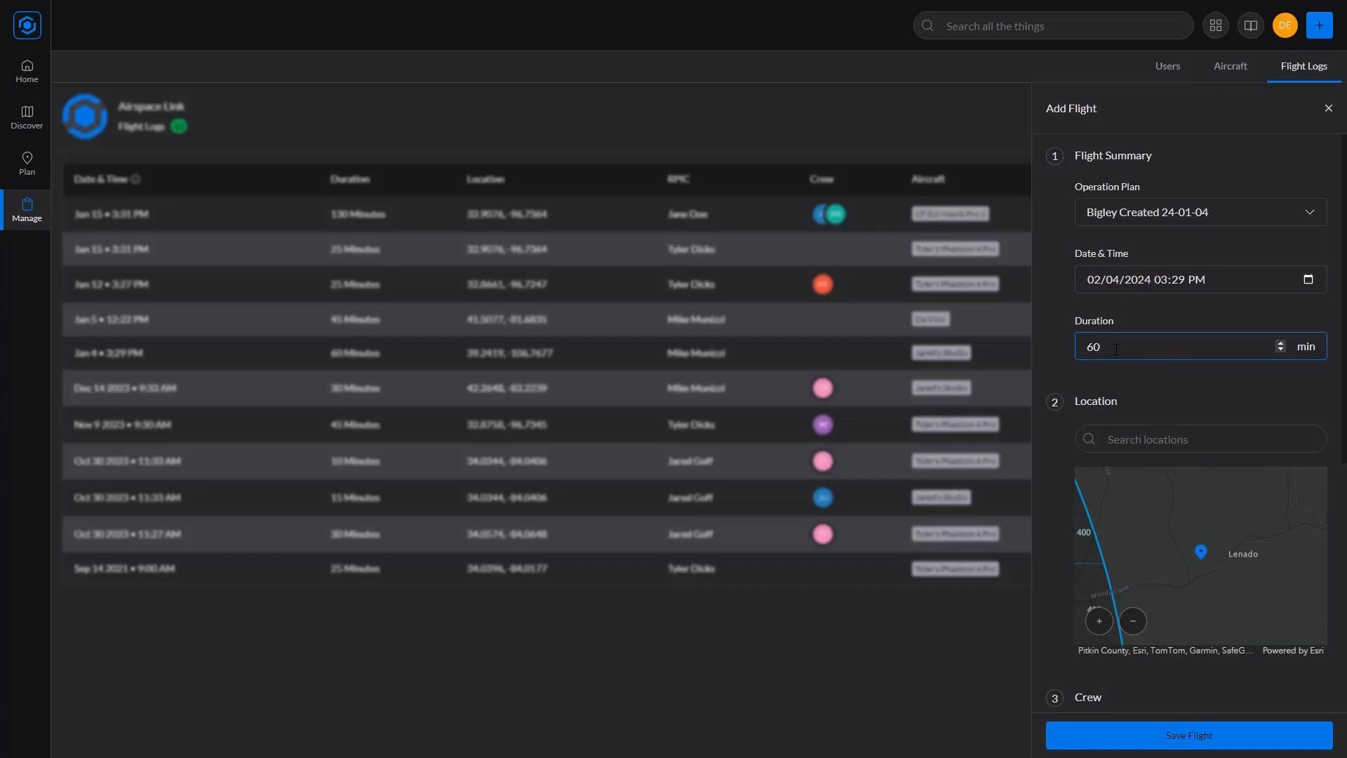
pyautogui.press('BackSpace')
pyautogui.press('BackSpace')
pyautogui.write('30')
# Assign the Da Vinci aircraft to the new flight
pyautogui.scroll(-5, 1130, 377)
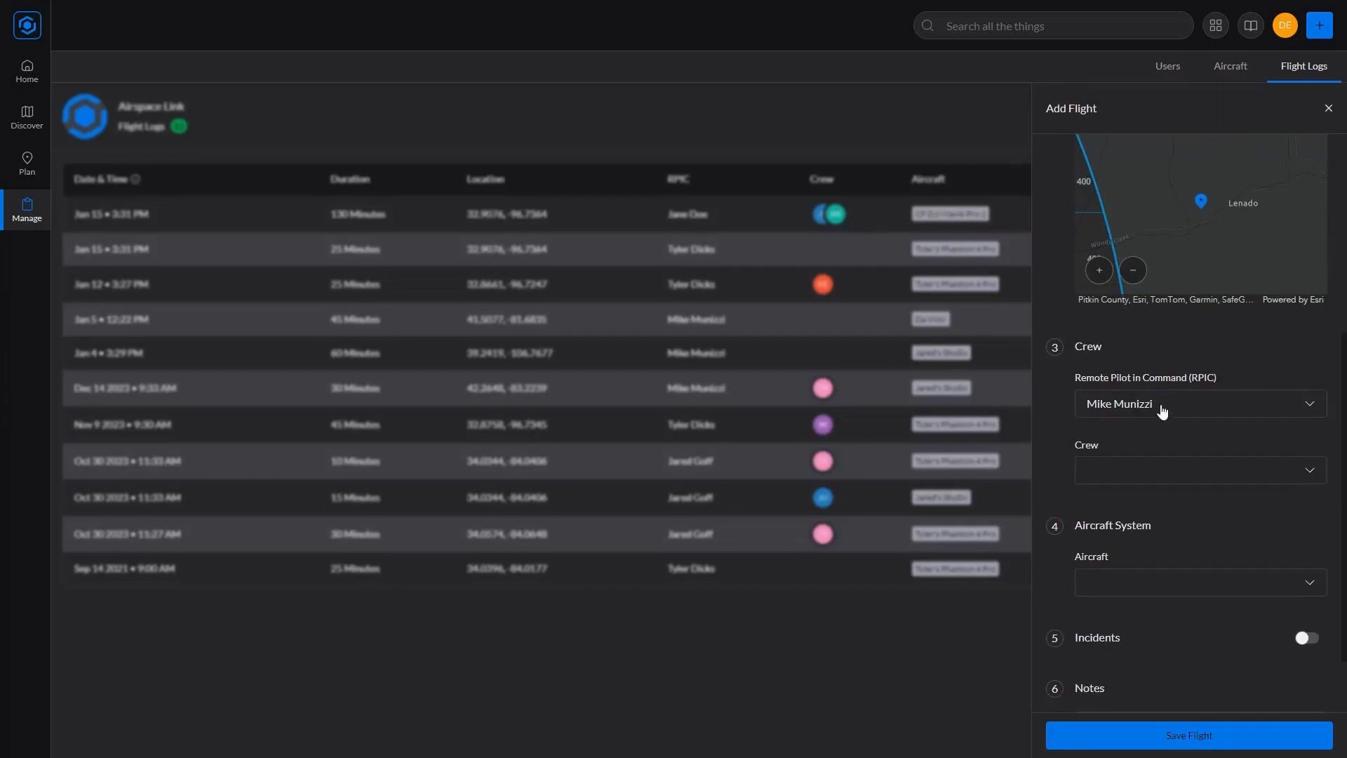
pyautogui.scroll(-1, 1136, 512)
pyautogui.click(1128, 500)
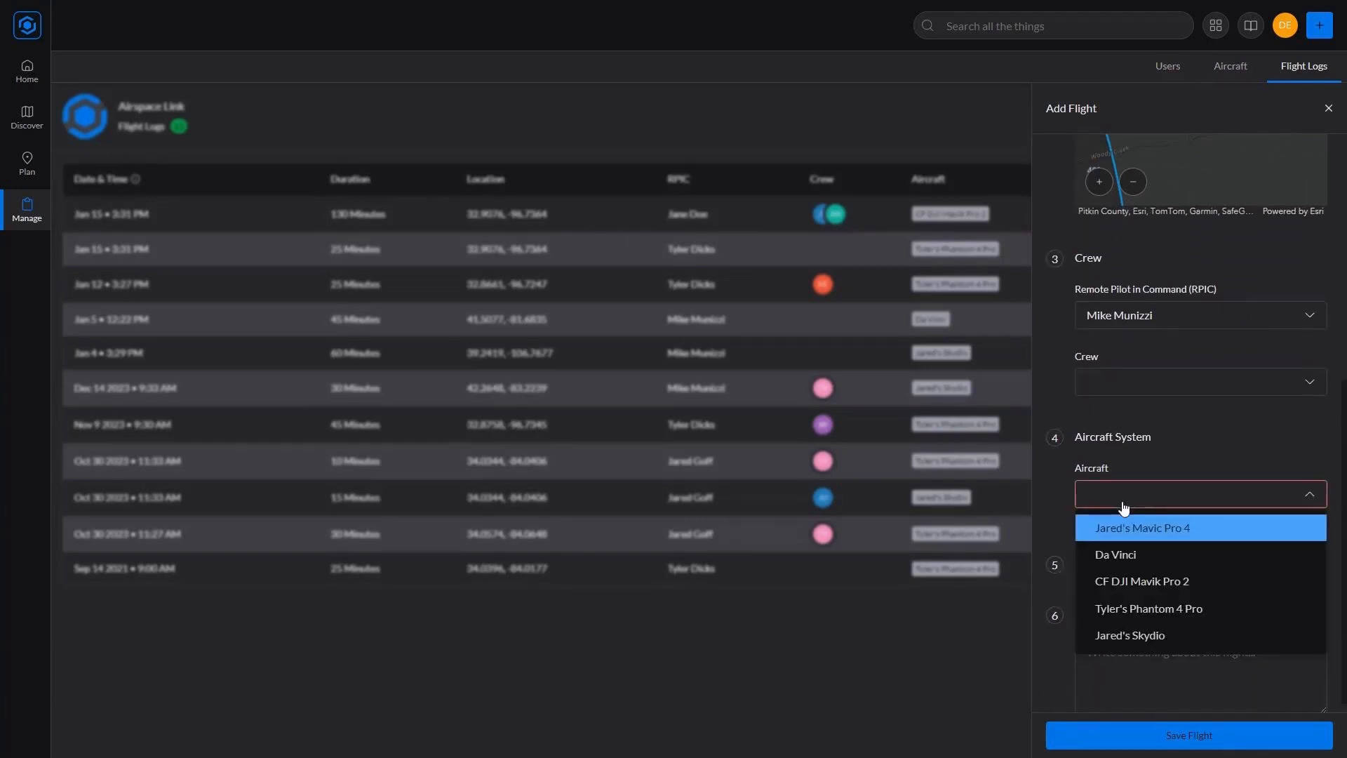
pyautogui.click(1135, 563)
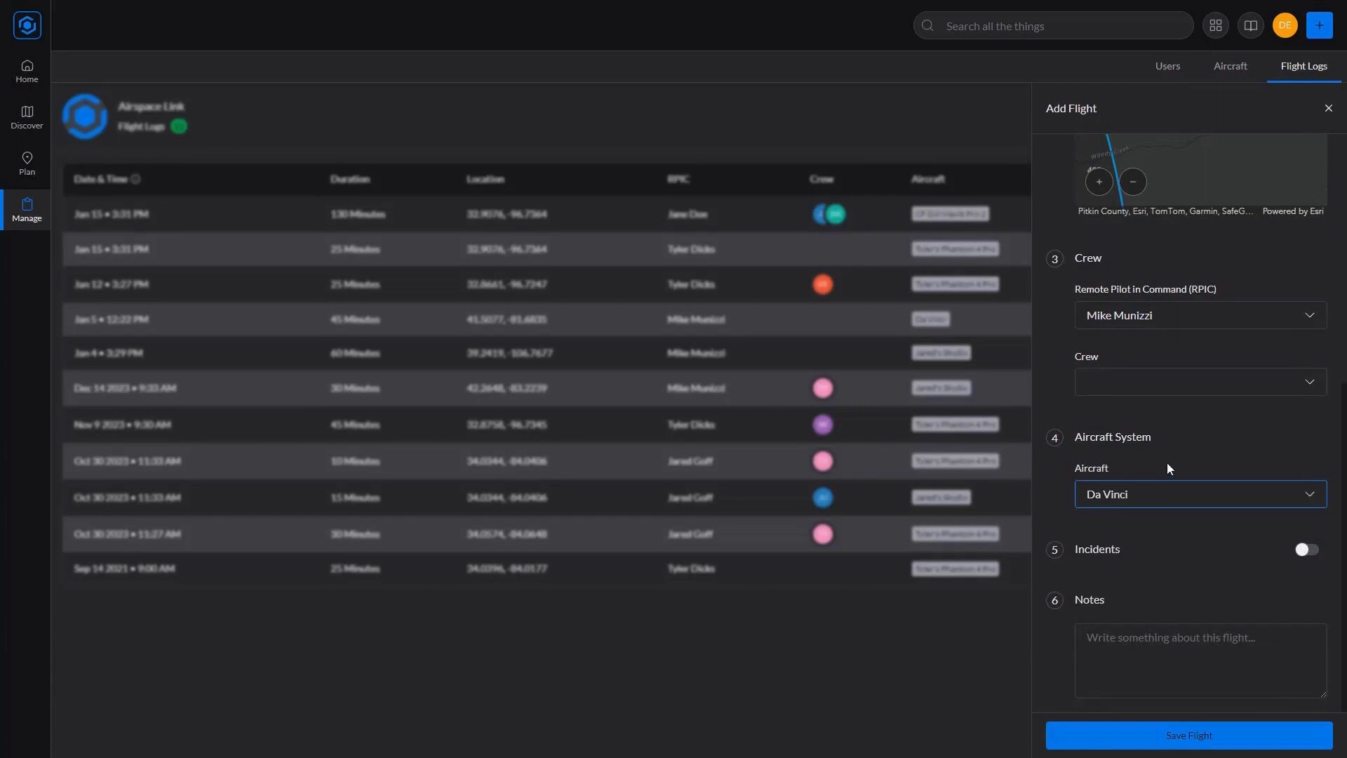
# Look through the available incident types for the flight and switch incident reporting back off
pyautogui.click(1304, 549)
pyautogui.scroll(-1, 1202, 494)
pyautogui.click(1202, 495)
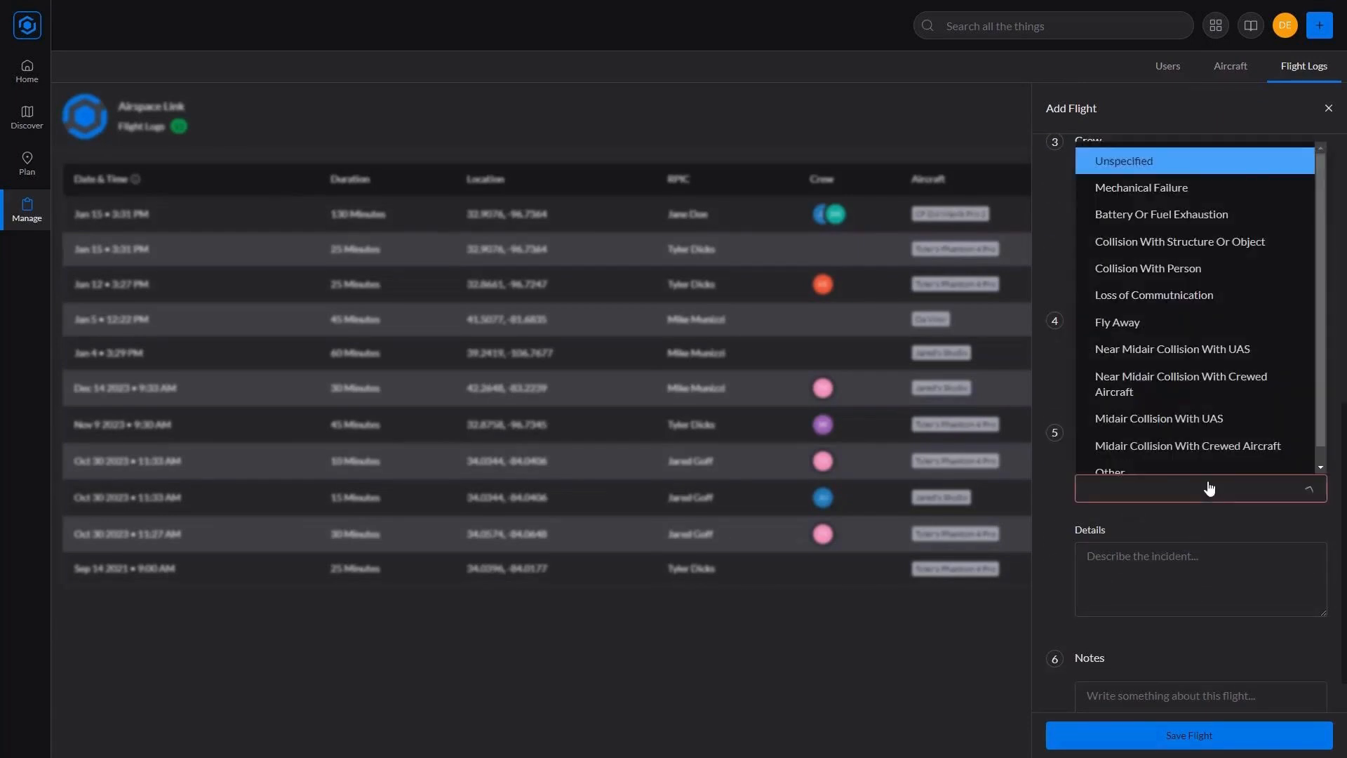
pyautogui.scroll(-1, 1180, 254)
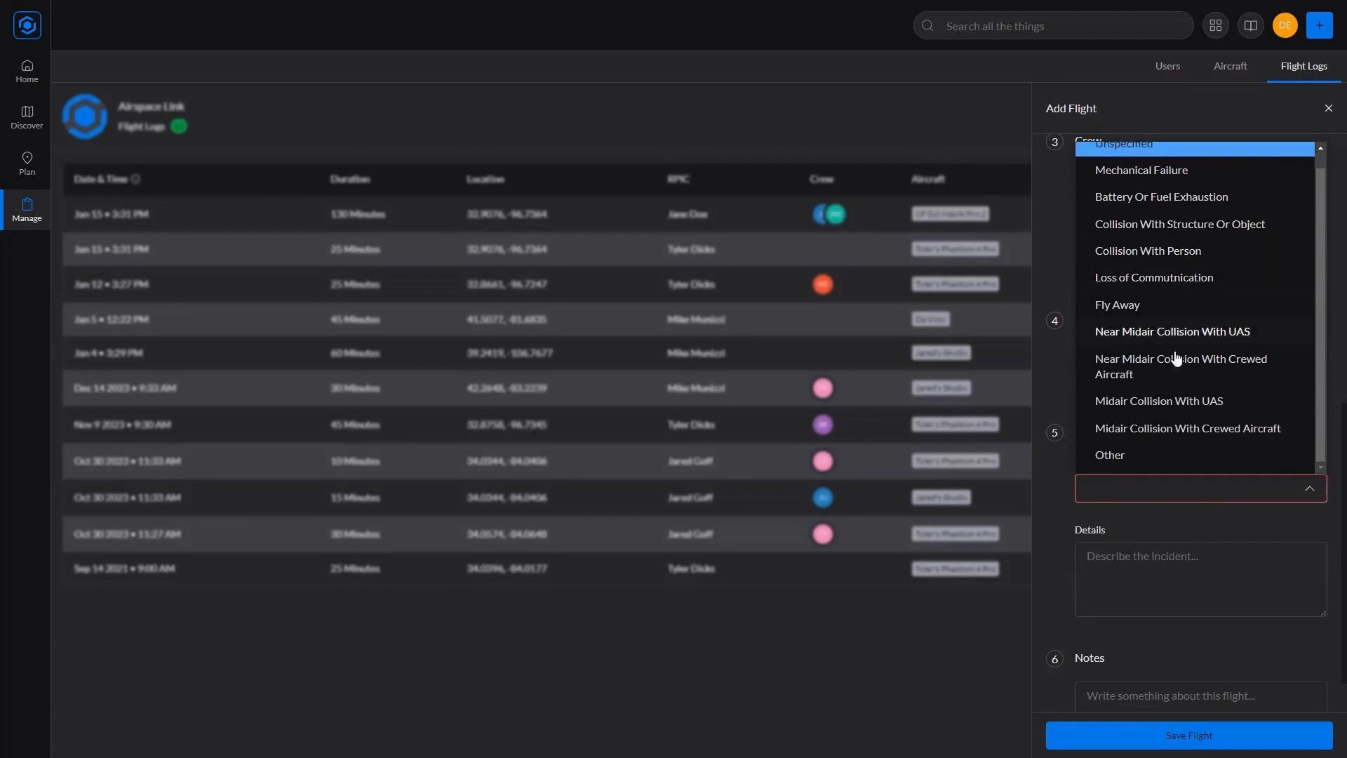
pyautogui.click(1104, 549)
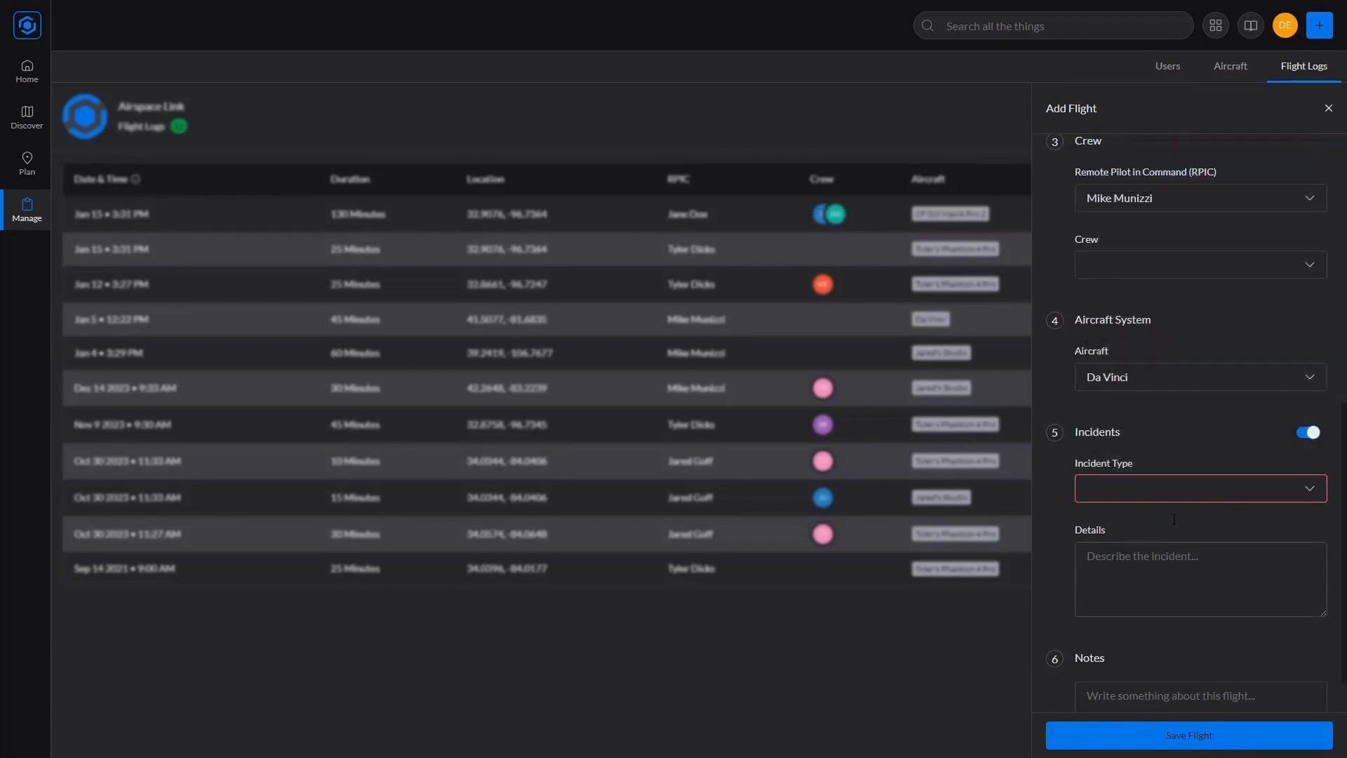
pyautogui.click(1306, 433)
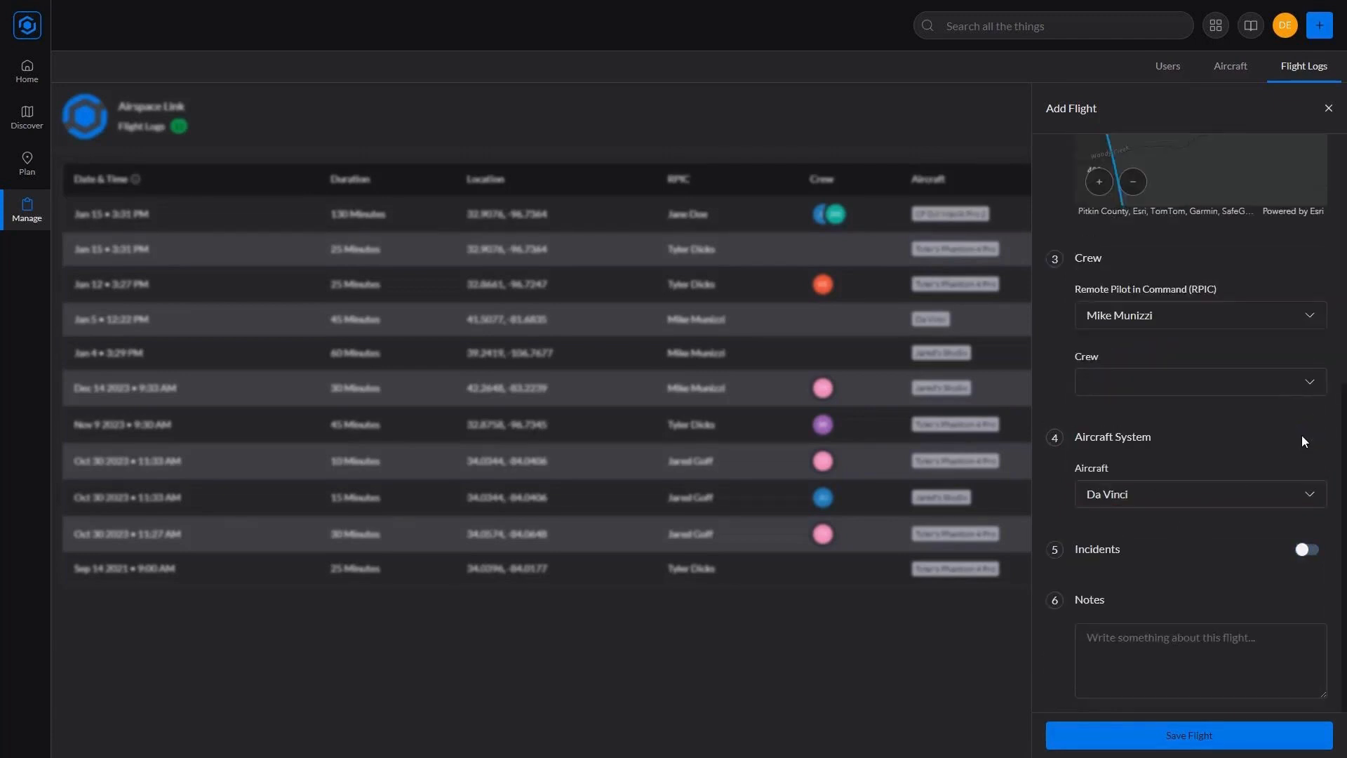
# Save the new flight to the flight logs
pyautogui.click(1181, 746)
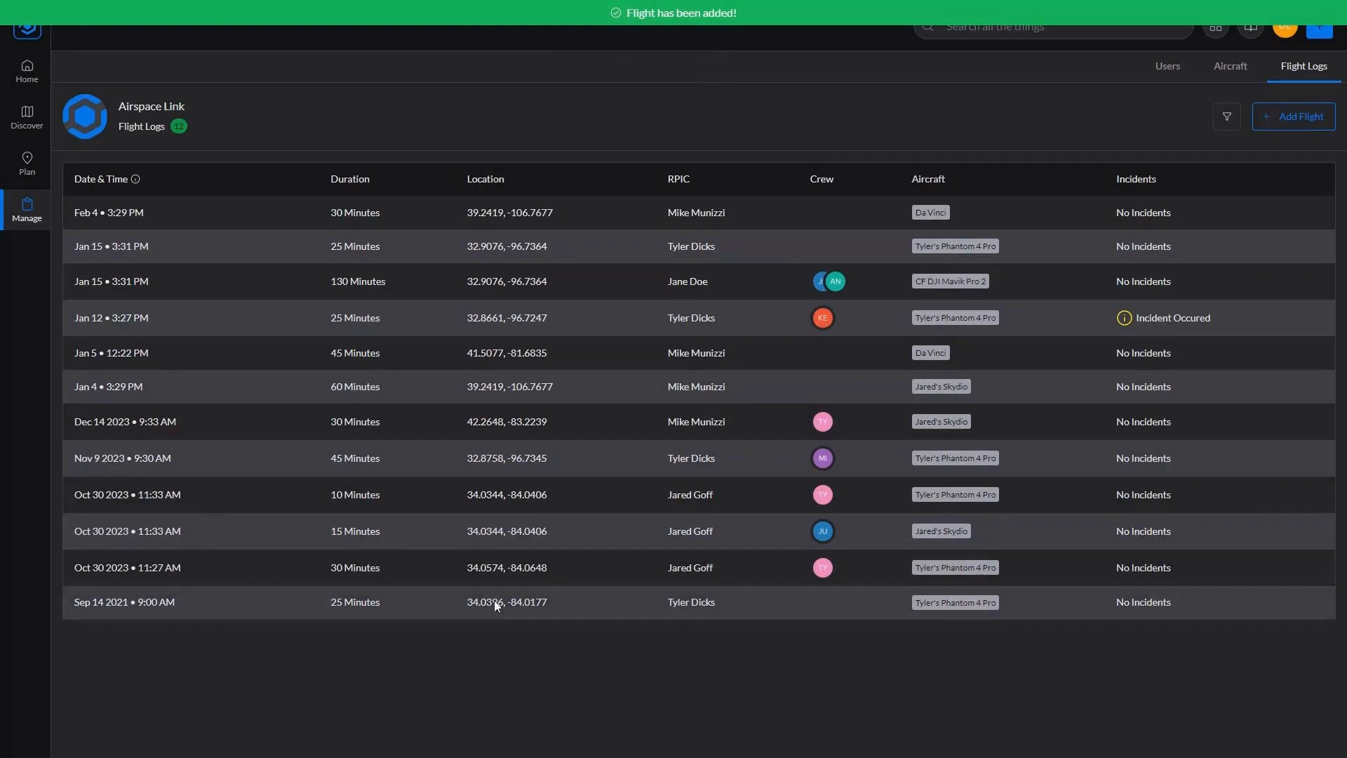
# Check the Da Vinci aircraft's flight hours, number of flights and last flight date in the aircraft list
pyautogui.click(1237, 73)
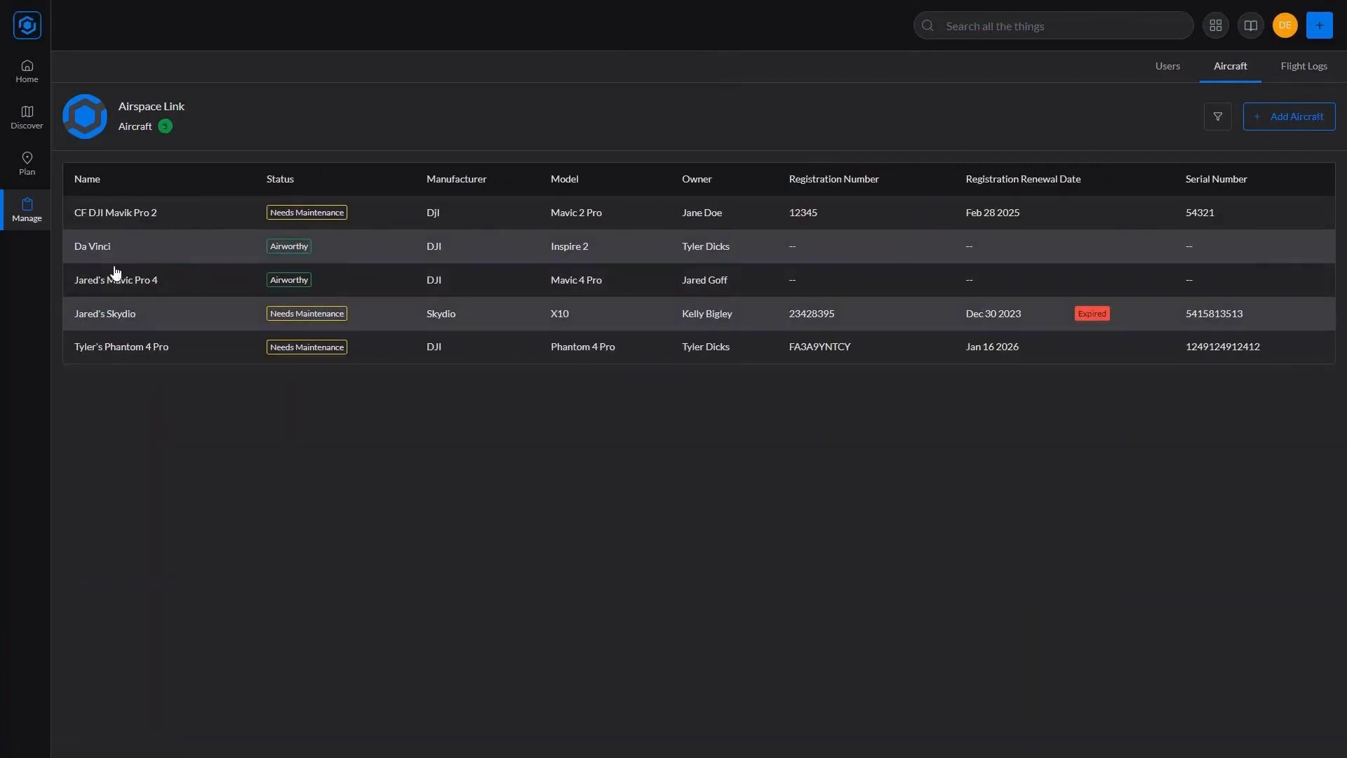
pyautogui.click(139, 256)
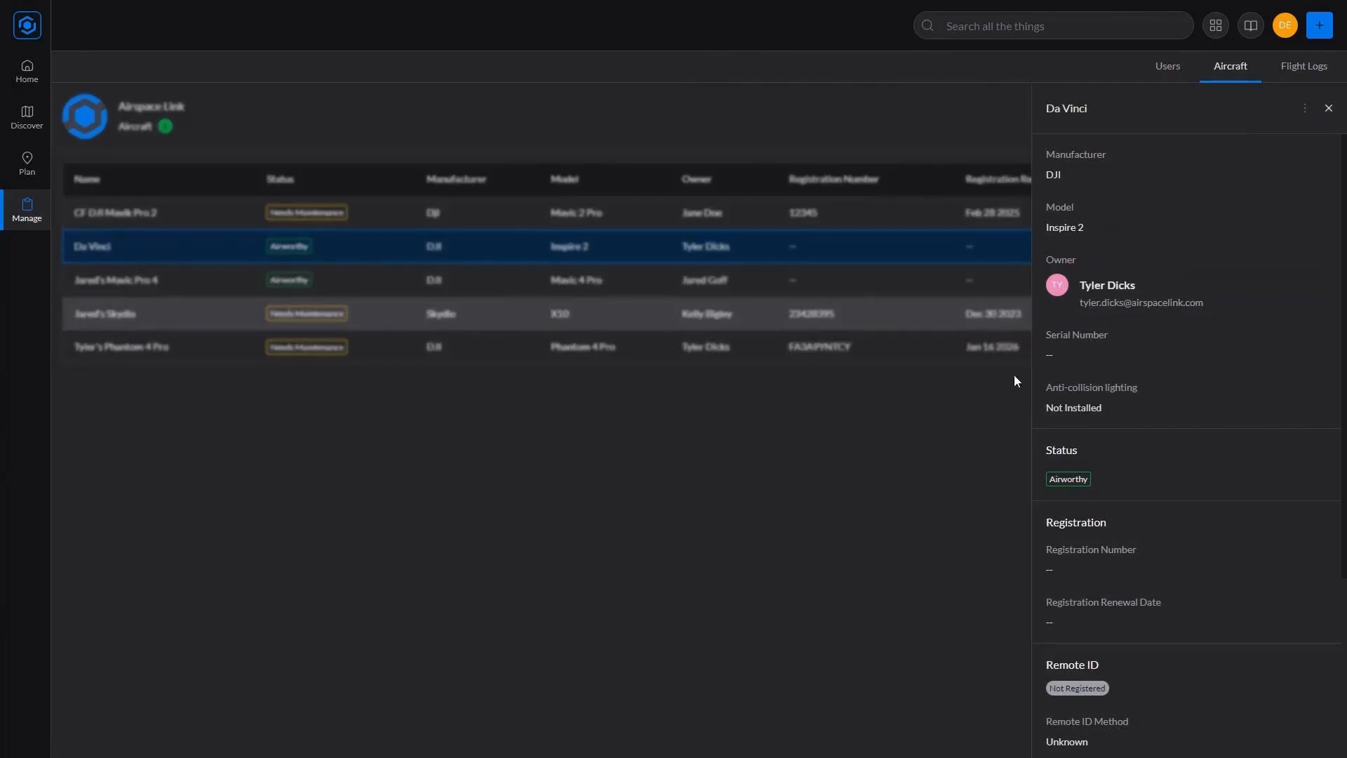
pyautogui.scroll(-4, 1140, 349)
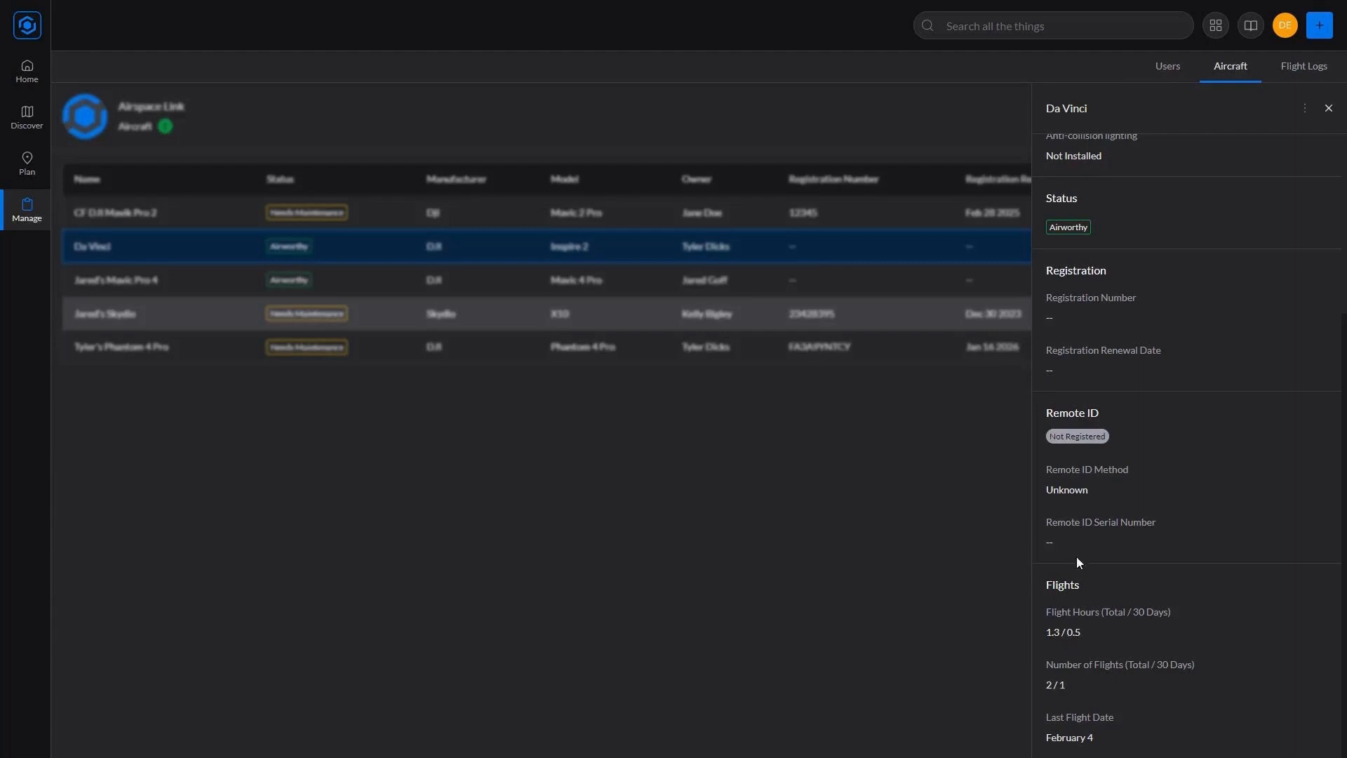
pyautogui.click(1328, 108)
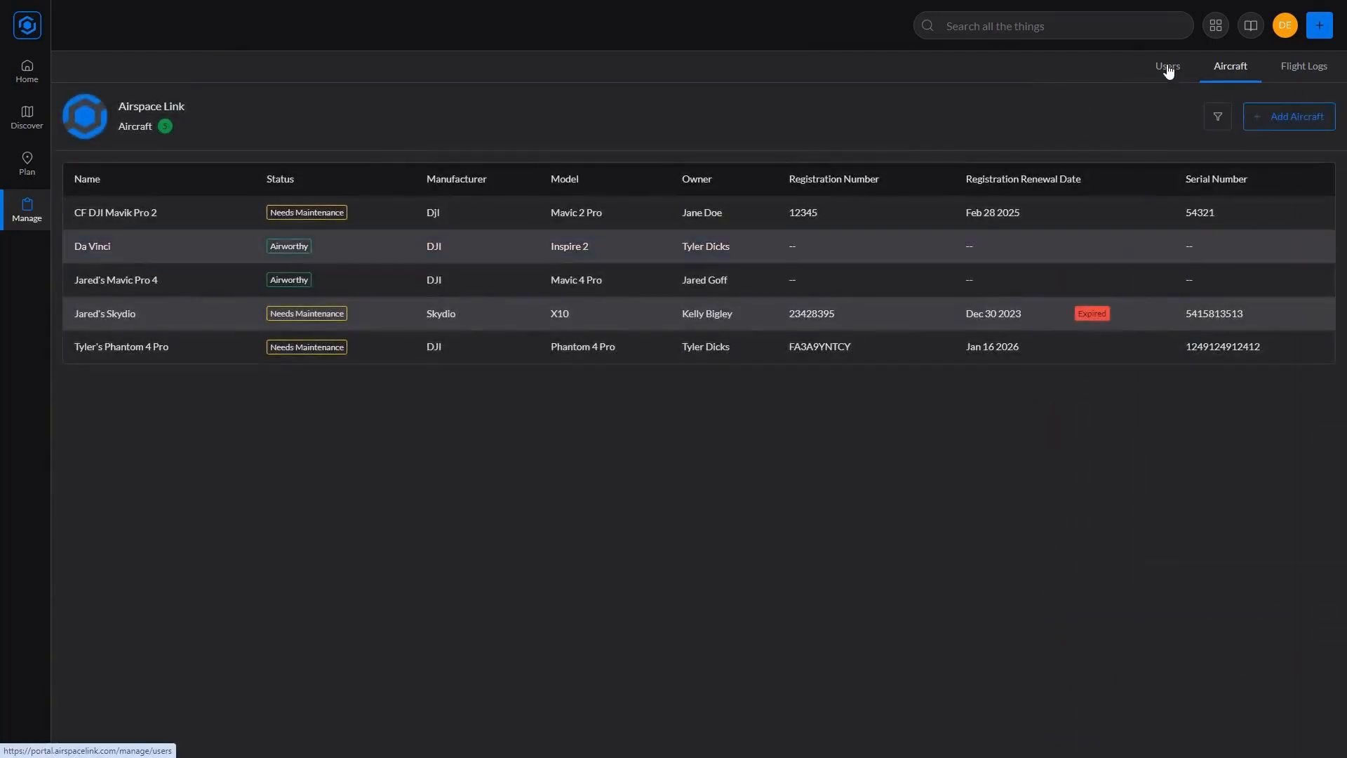
# Check the flight hours and number of flights of the new flight's remote pilot in the user list
pyautogui.click(1167, 67)
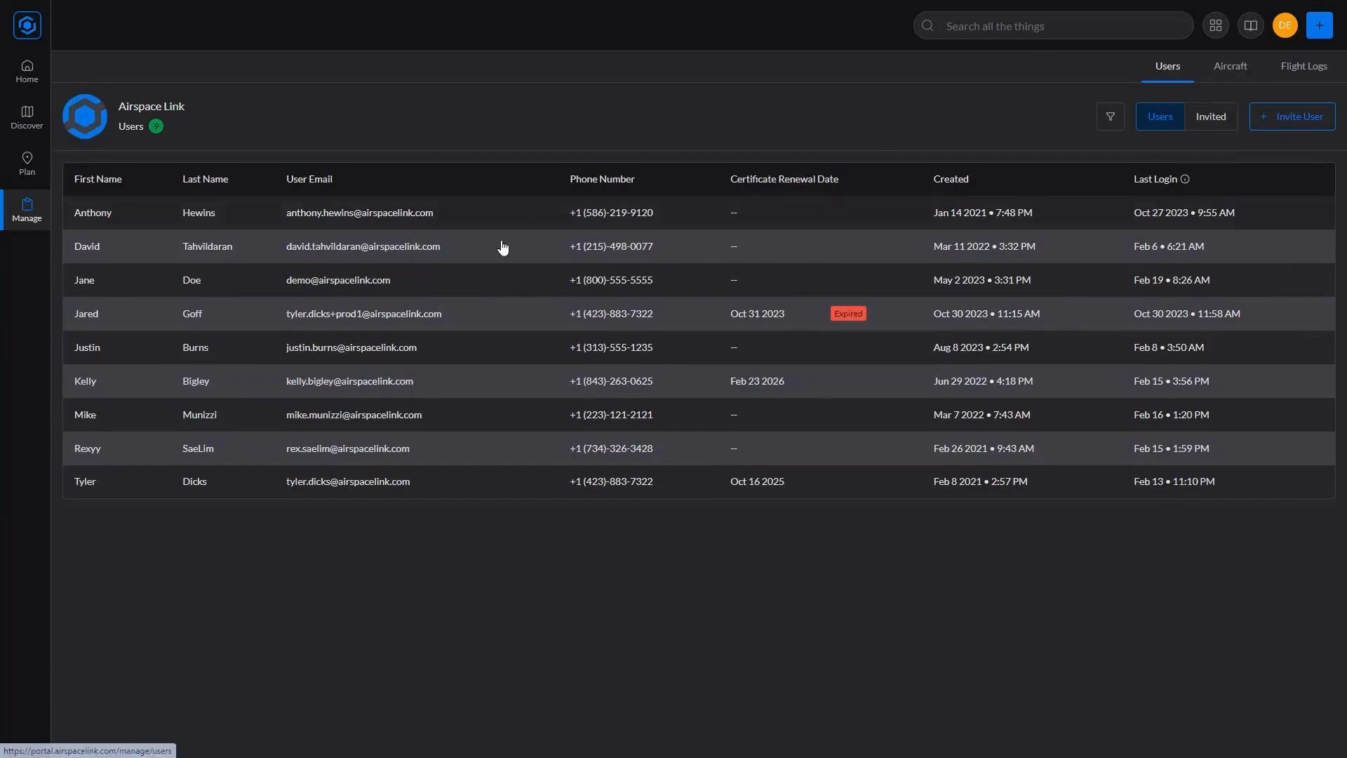
pyautogui.click(247, 418)
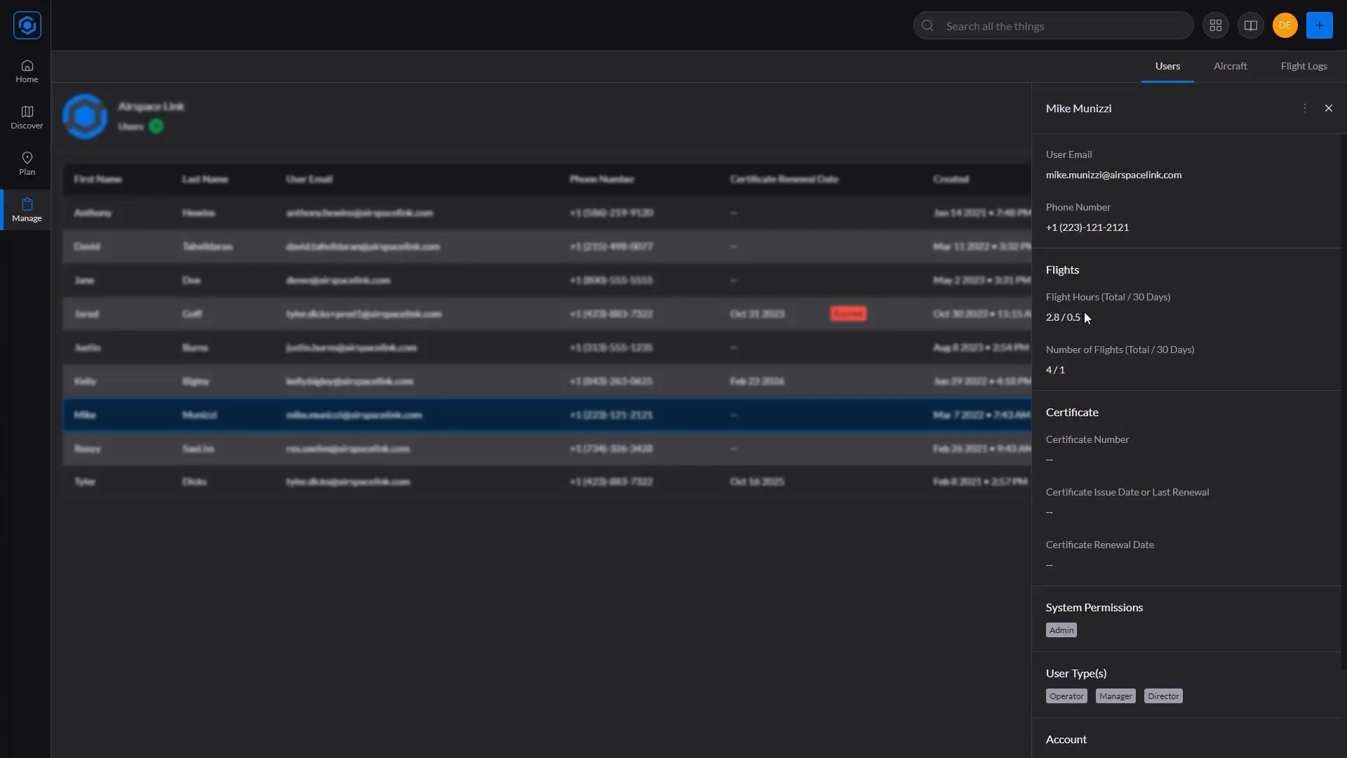
pyautogui.click(1327, 110)
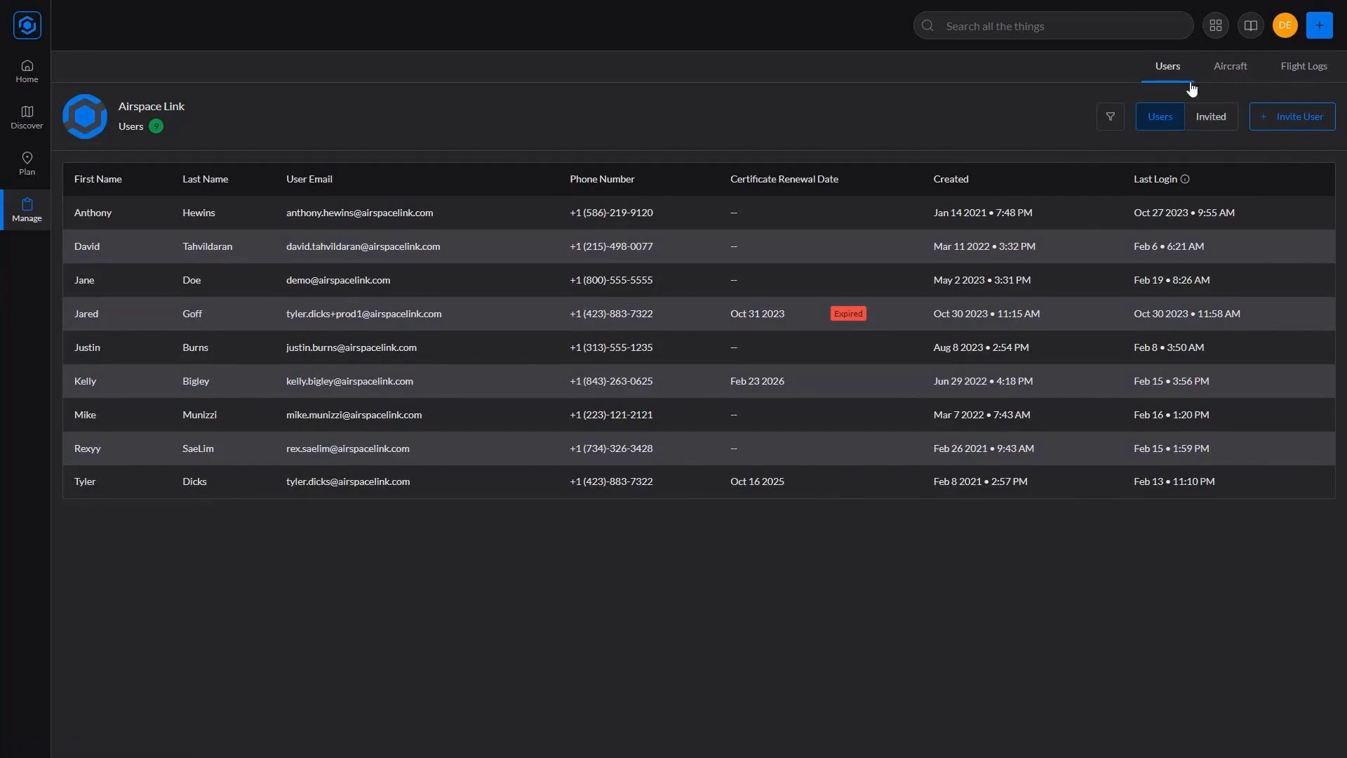
# Review the available sort options for the user list without changing the sort order
pyautogui.click(1116, 121)
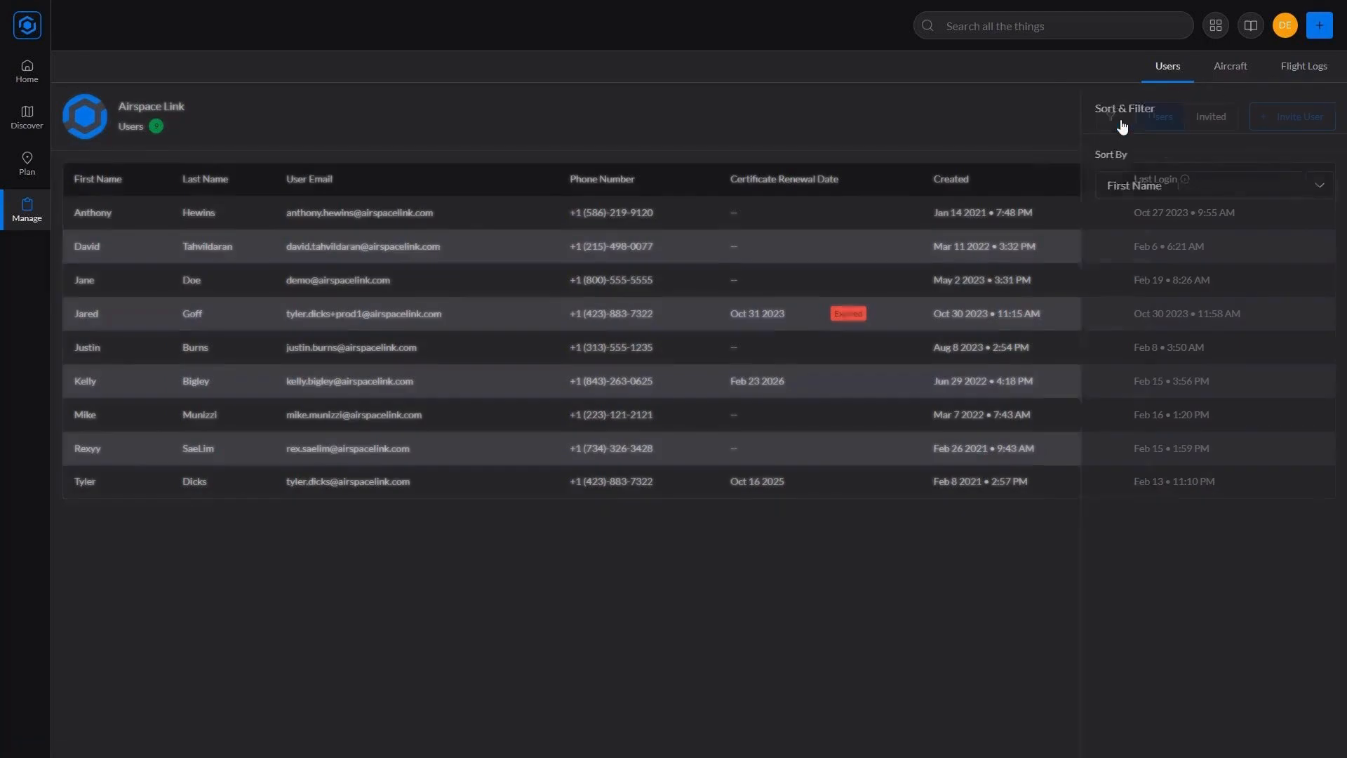
pyautogui.click(1118, 185)
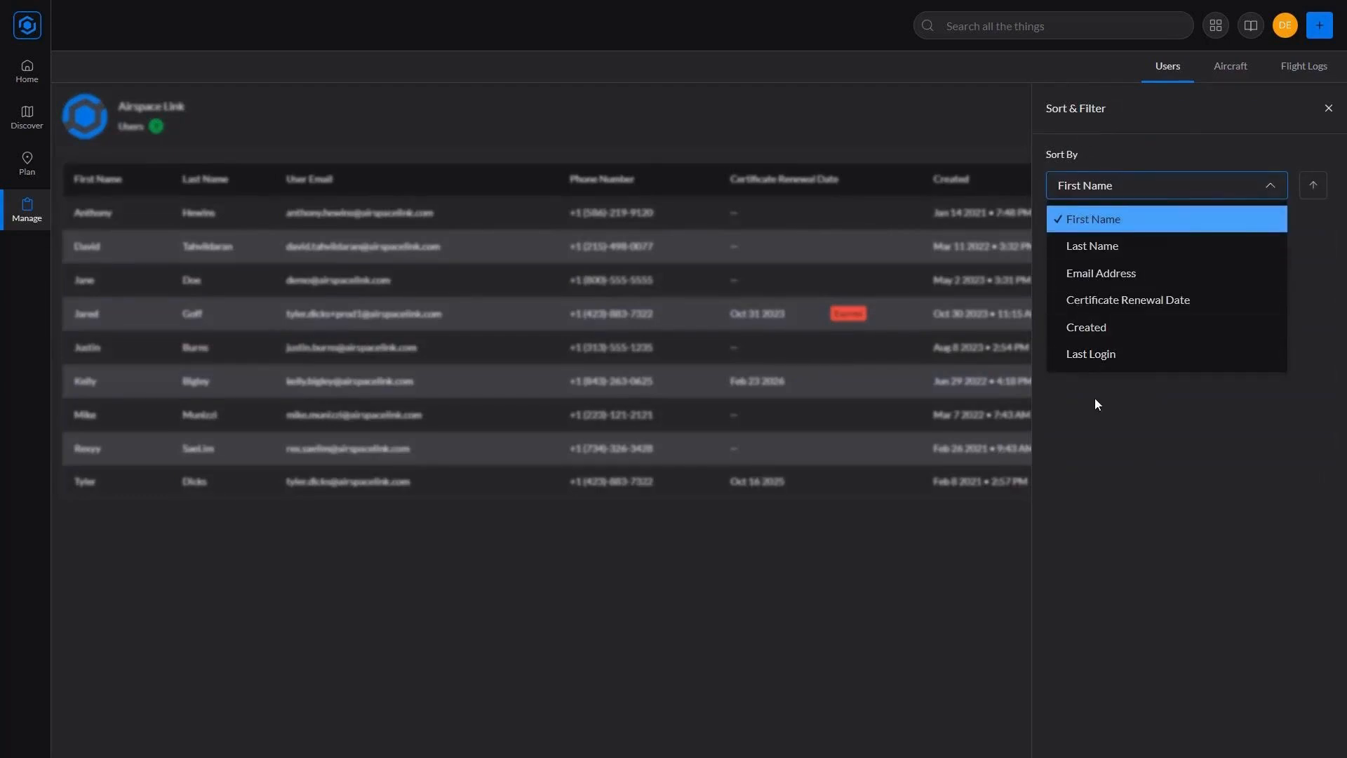
pyautogui.click(1103, 432)
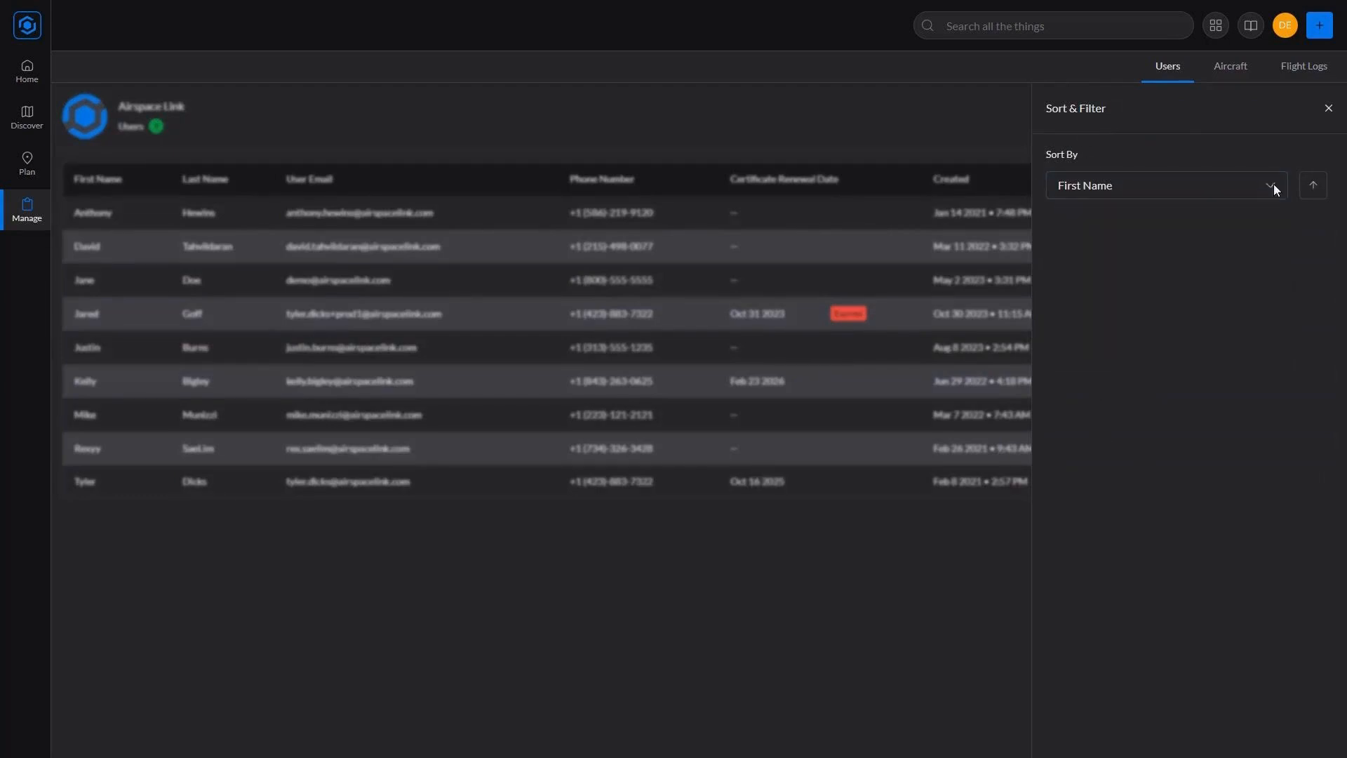
pyautogui.click(1328, 107)
# Review the available sort options for the aircraft list, keeping it sorted by name
pyautogui.click(1221, 70)
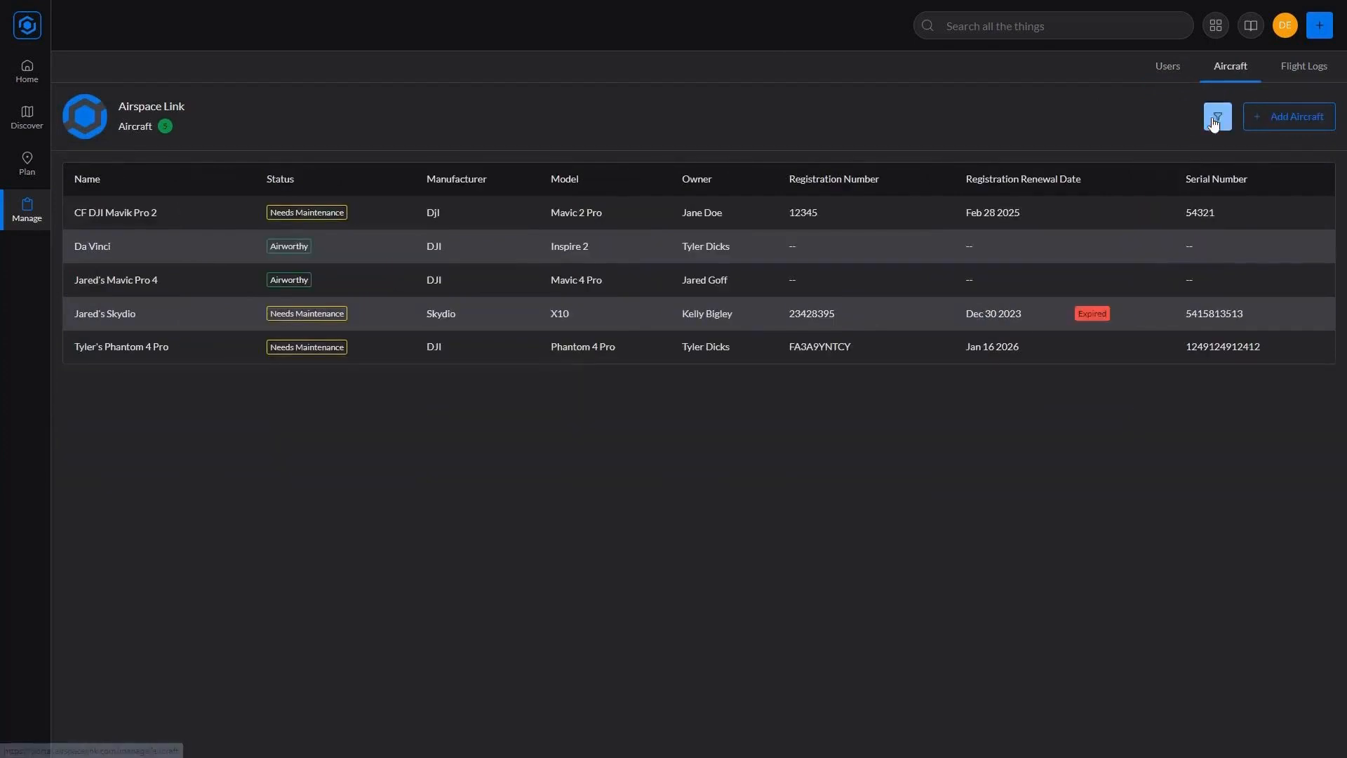
pyautogui.click(1218, 116)
pyautogui.click(1176, 184)
pyautogui.click(1176, 373)
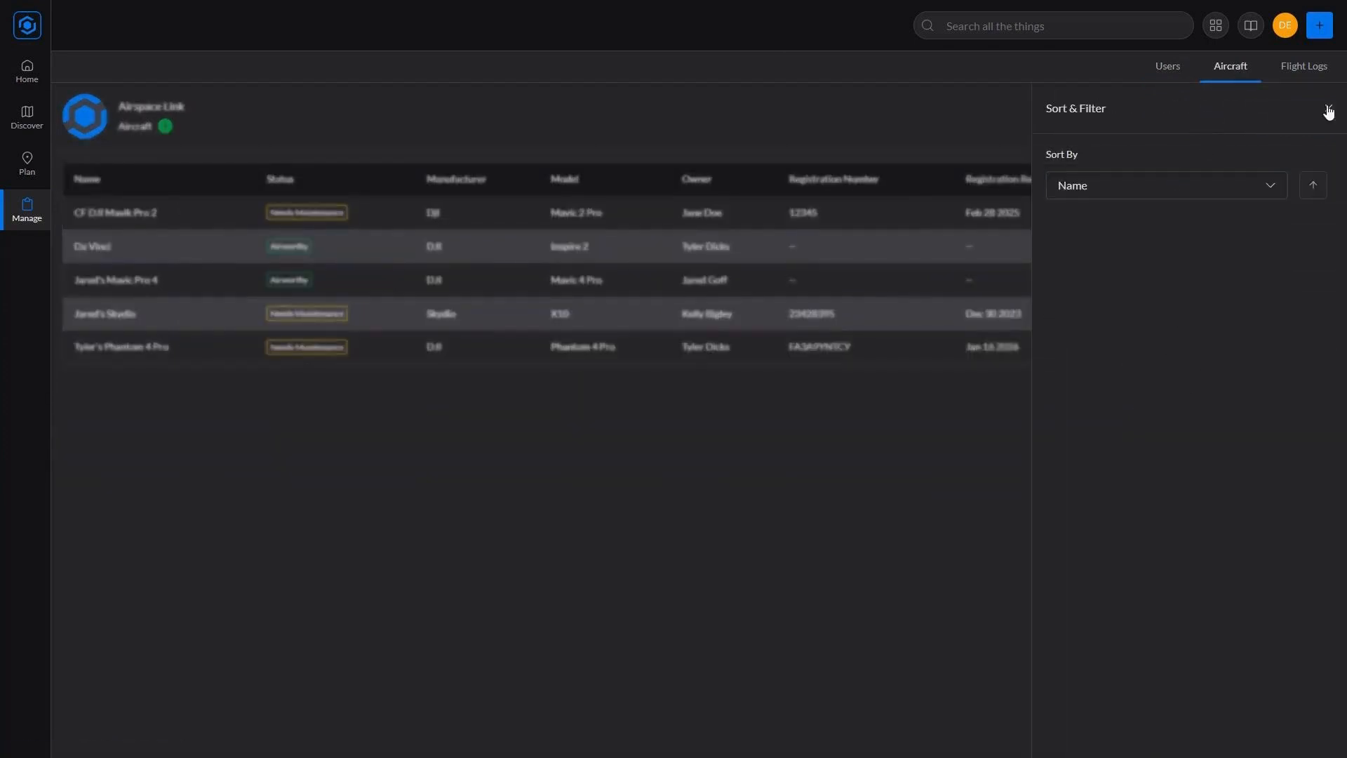
pyautogui.click(1325, 111)
# Review the available sort options for the flight logs, keeping them sorted by date and time
pyautogui.click(1309, 70)
pyautogui.click(1229, 119)
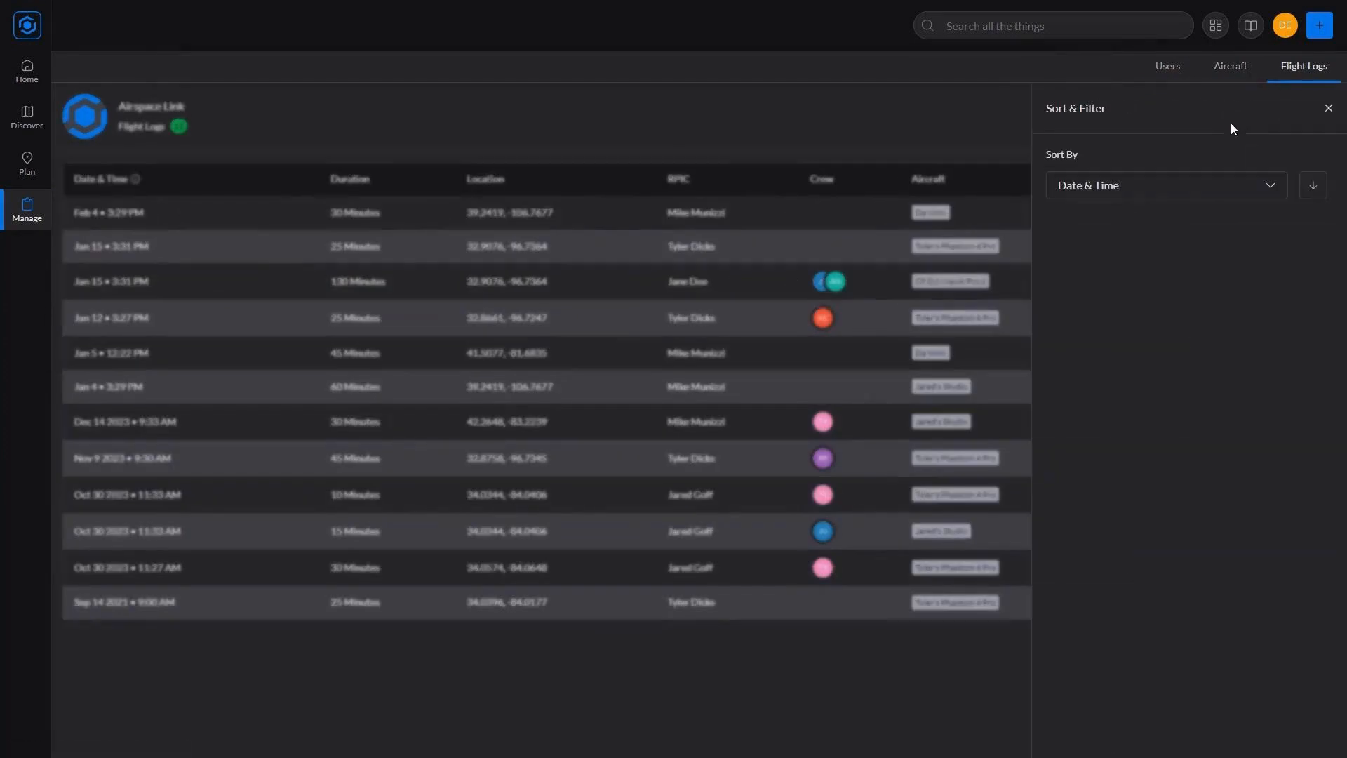
pyautogui.click(1165, 186)
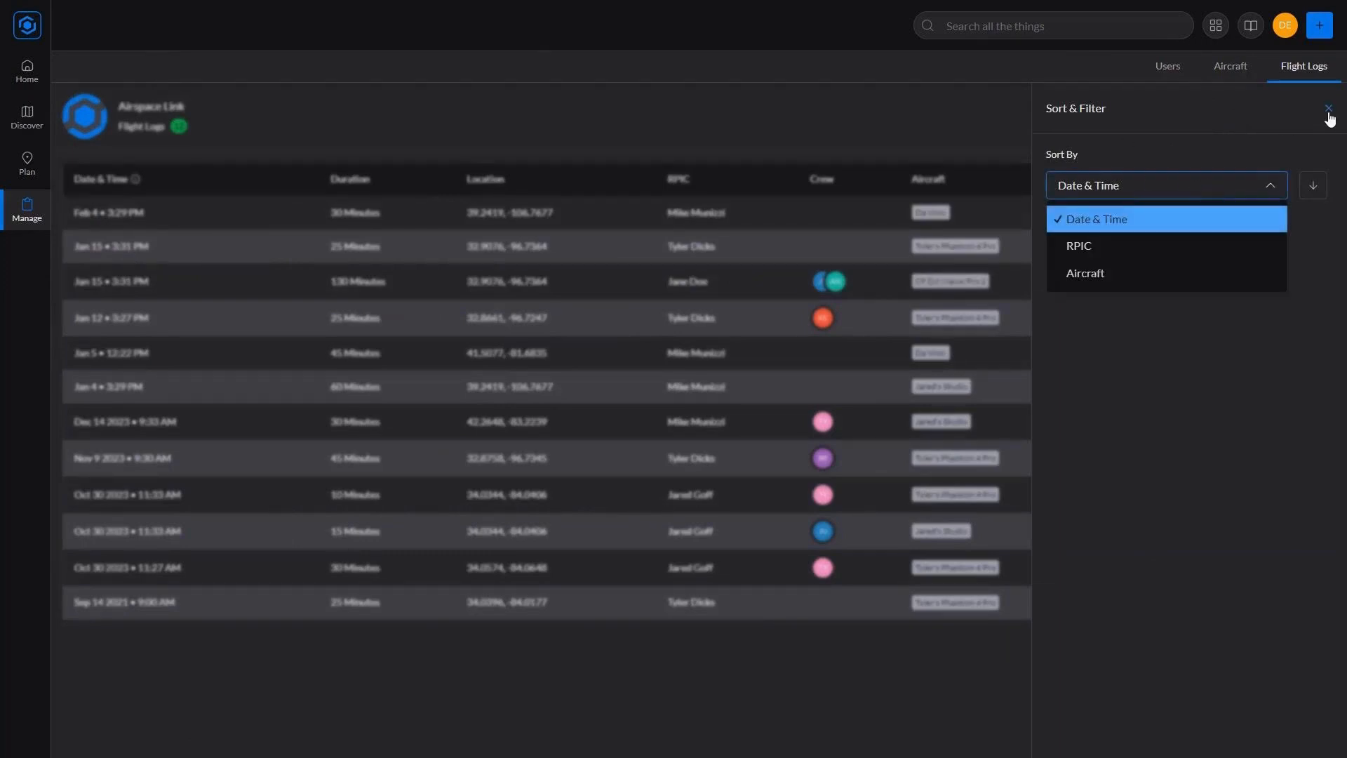
pyautogui.click(1327, 111)
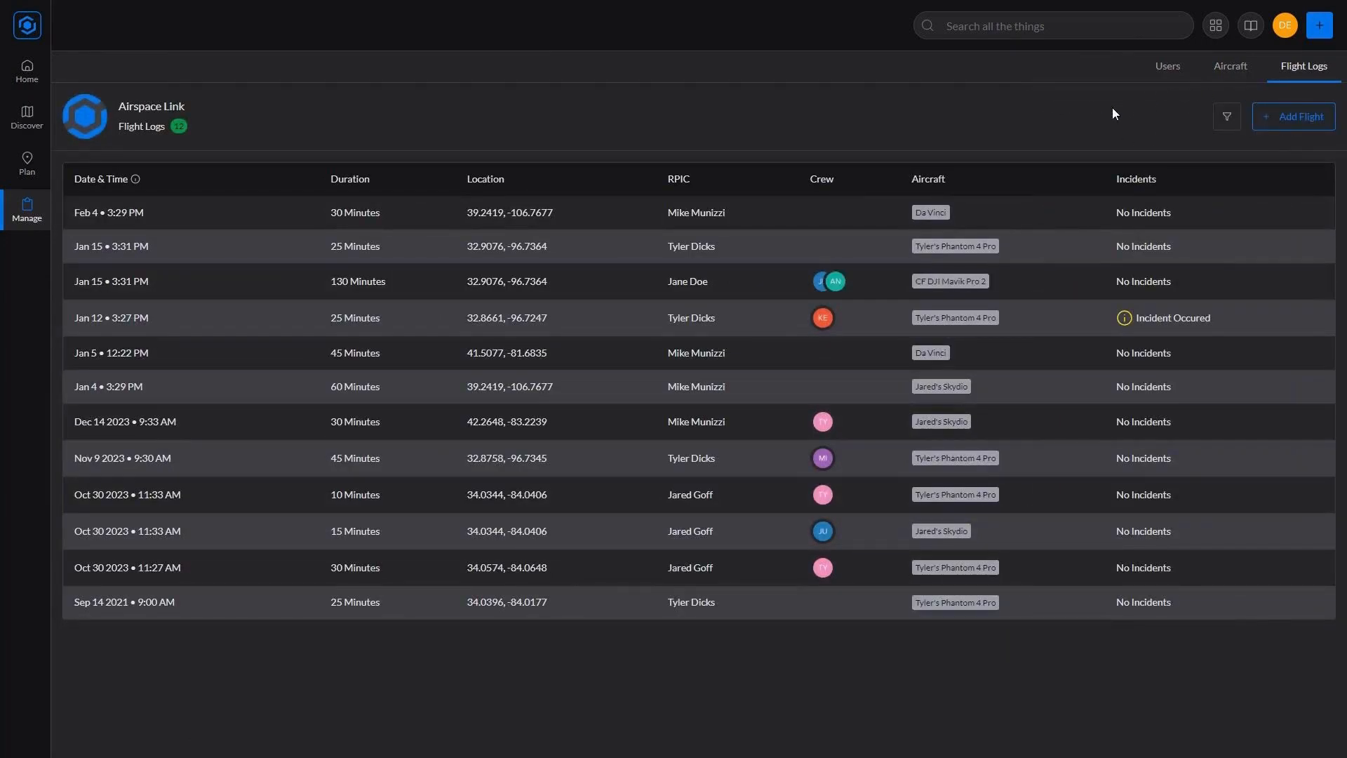